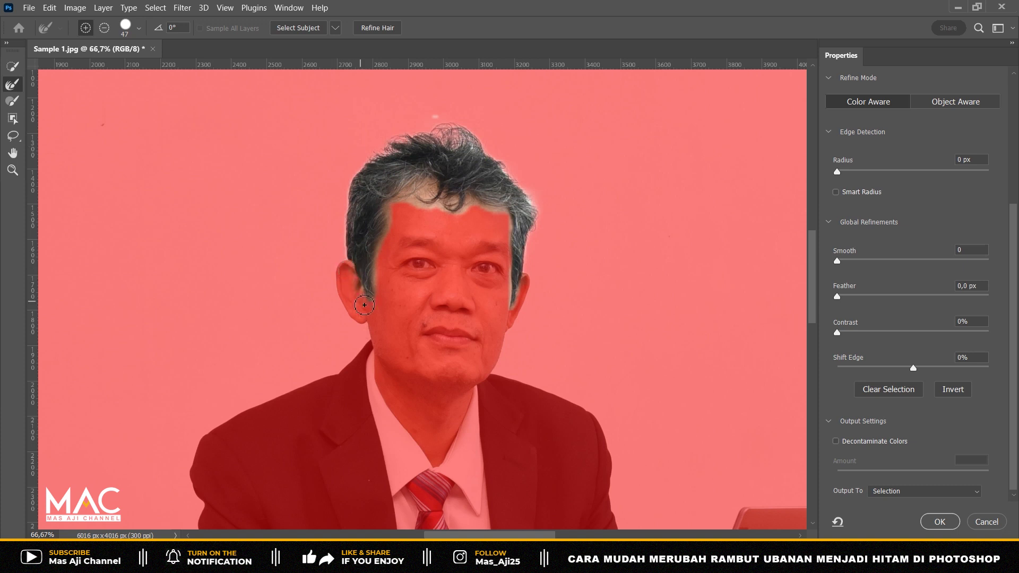
Step: Refine the hair selection edges along the sideburns, hairline and outer hair with the Refine Edge Brush
drag(396, 298, 391, 298)
mouse_move(395, 206)
mouse_down()
mouse_move(498, 216)
mouse_move(524, 303)
mouse_move(525, 287)
mouse_up()
drag(456, 210, 428, 197)
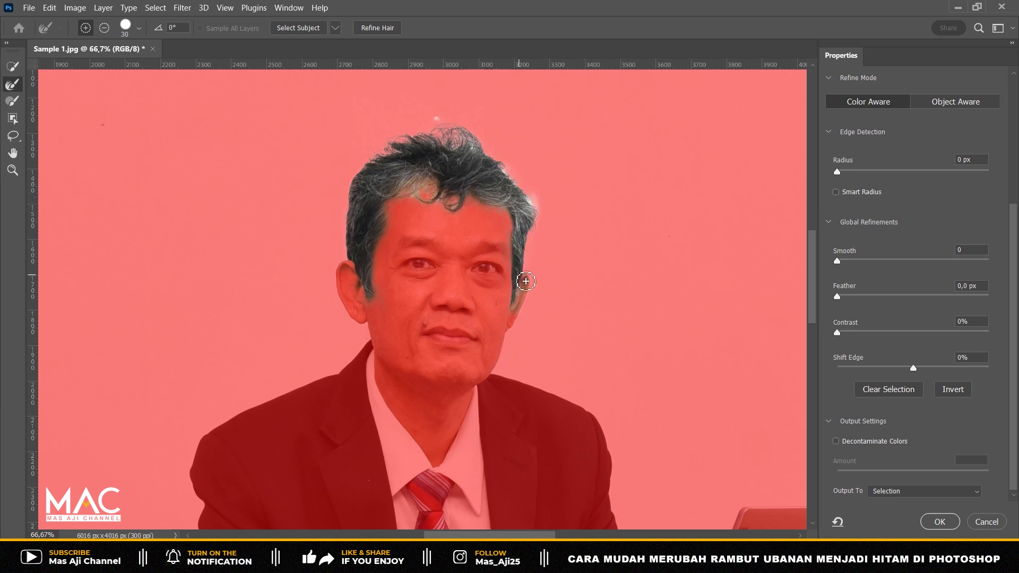
mouse_move(509, 174)
mouse_down()
mouse_move(544, 210)
mouse_move(543, 234)
mouse_move(537, 205)
mouse_up()
Step: Output the refined hair mask as a Selection and apply it
click(894, 492)
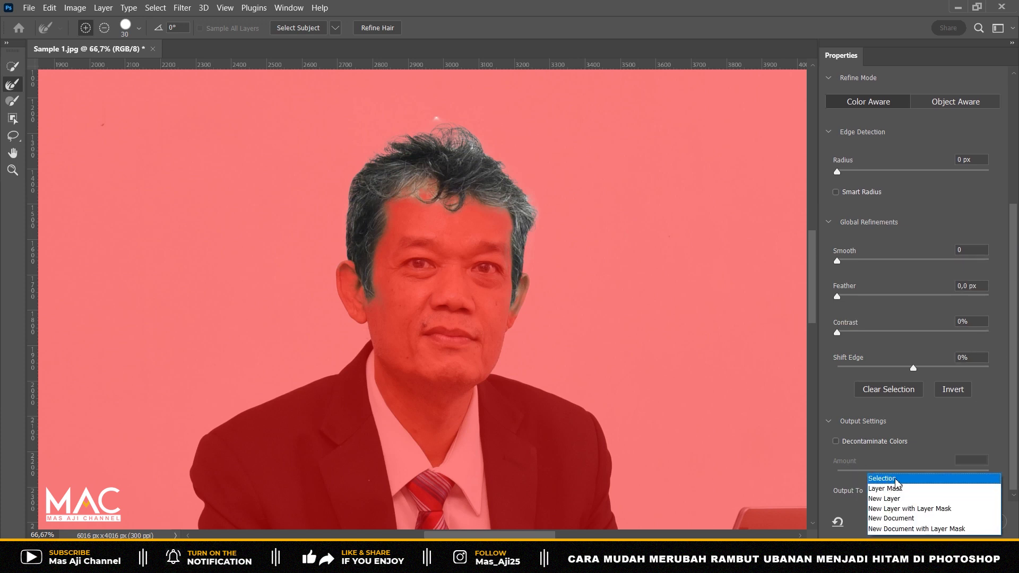
click(895, 478)
click(939, 523)
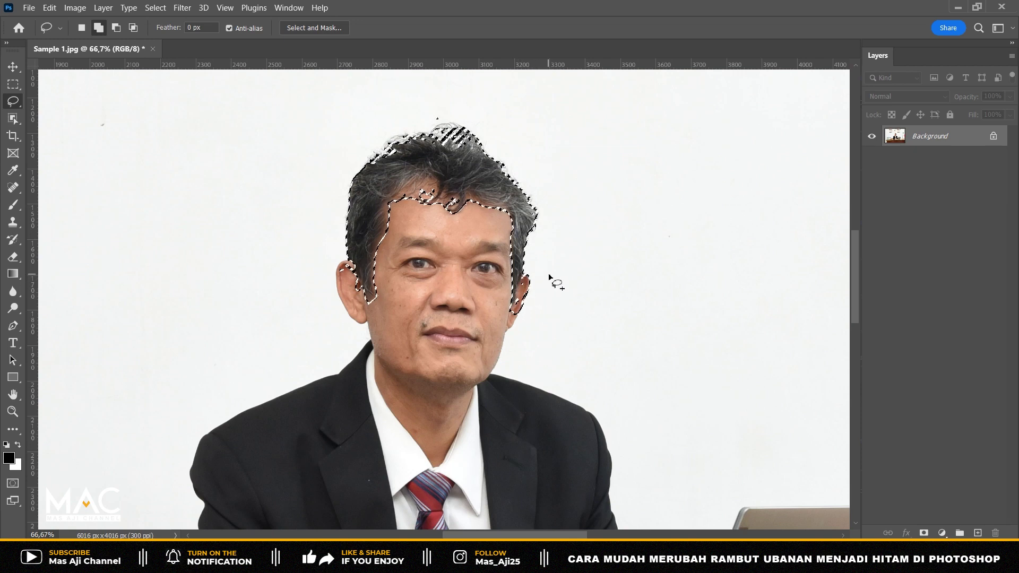
Step: Subtract the stray areas at both ears and the speck above the hair from the selection with the Lasso tool
key(alt)
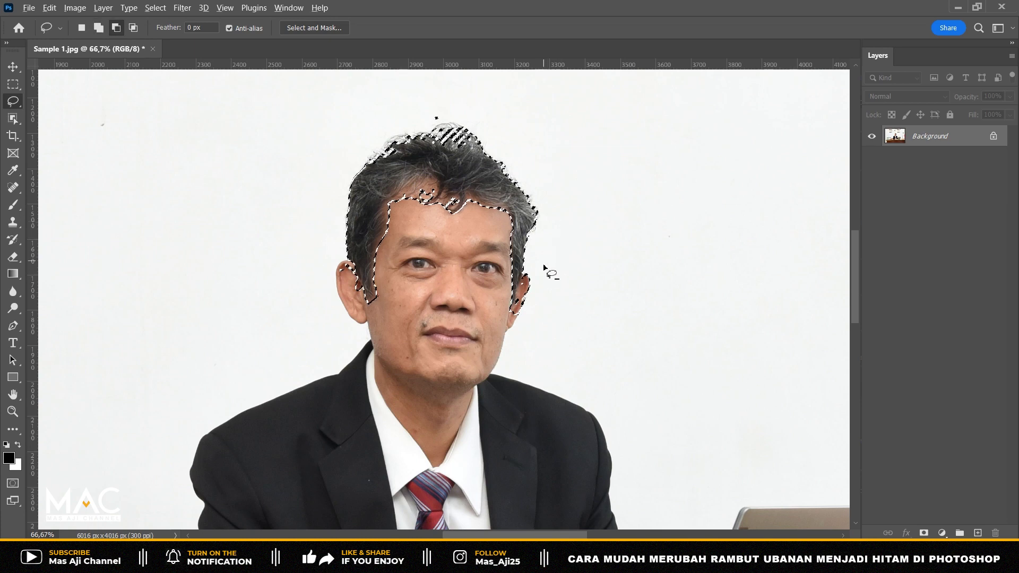
mouse_move(548, 257)
mouse_down()
mouse_move(532, 265)
mouse_move(513, 313)
mouse_move(538, 314)
mouse_move(550, 258)
mouse_up()
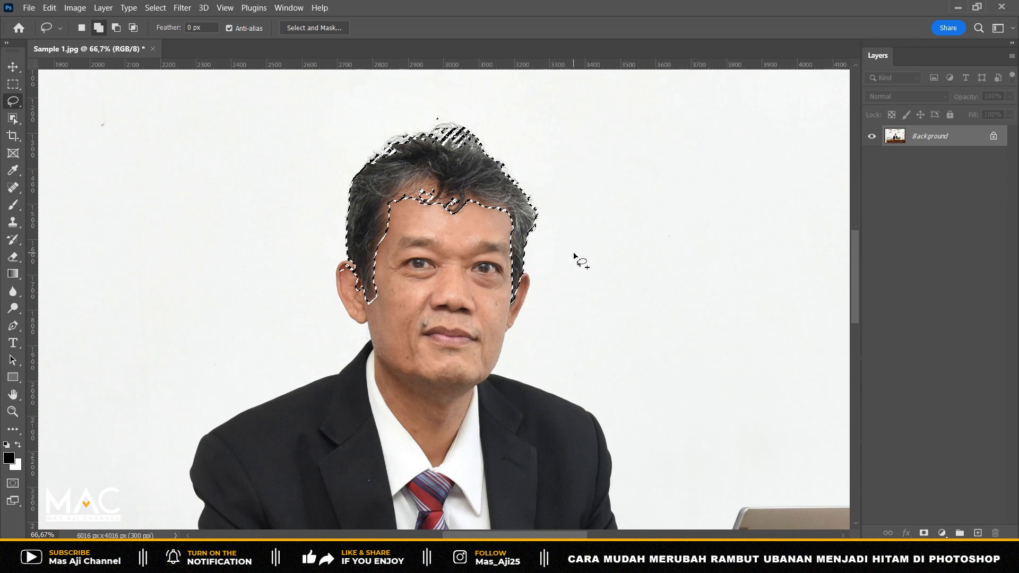
key(shift)
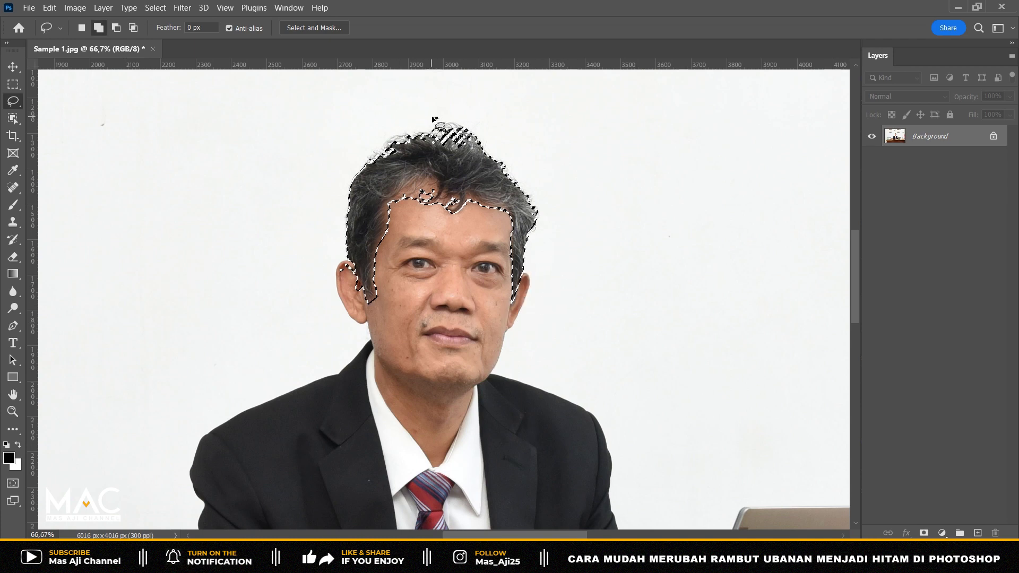
key(alt)
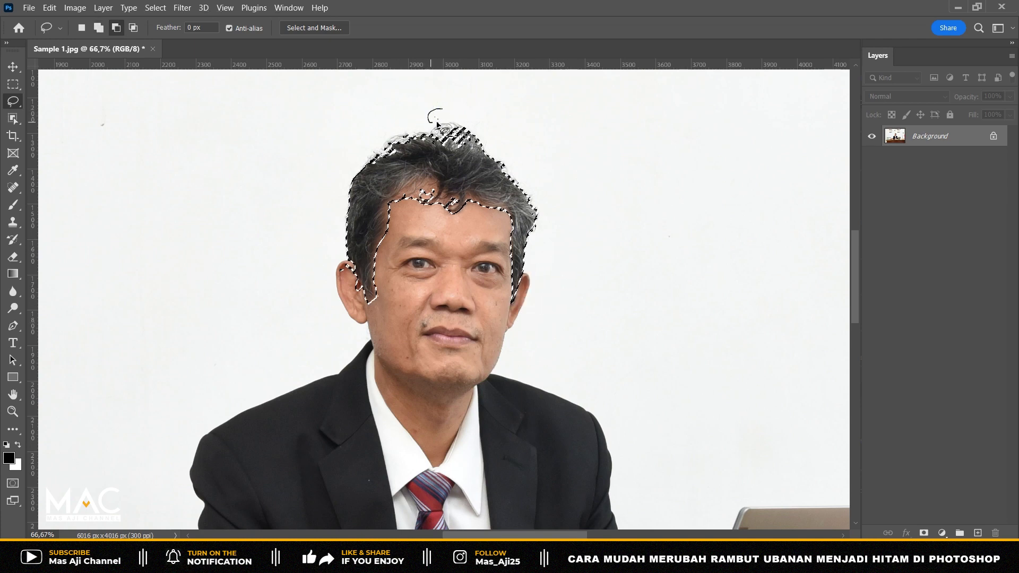
key(shift)
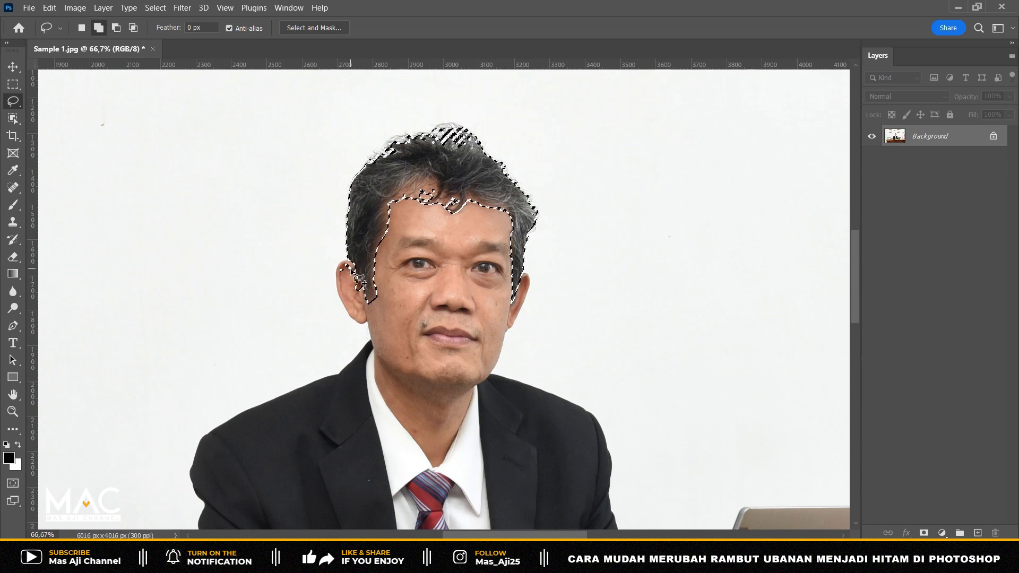
key(alt)
mouse_move(322, 254)
mouse_down()
mouse_move(353, 265)
mouse_move(369, 297)
mouse_move(350, 314)
mouse_move(321, 257)
mouse_up()
key(shift)
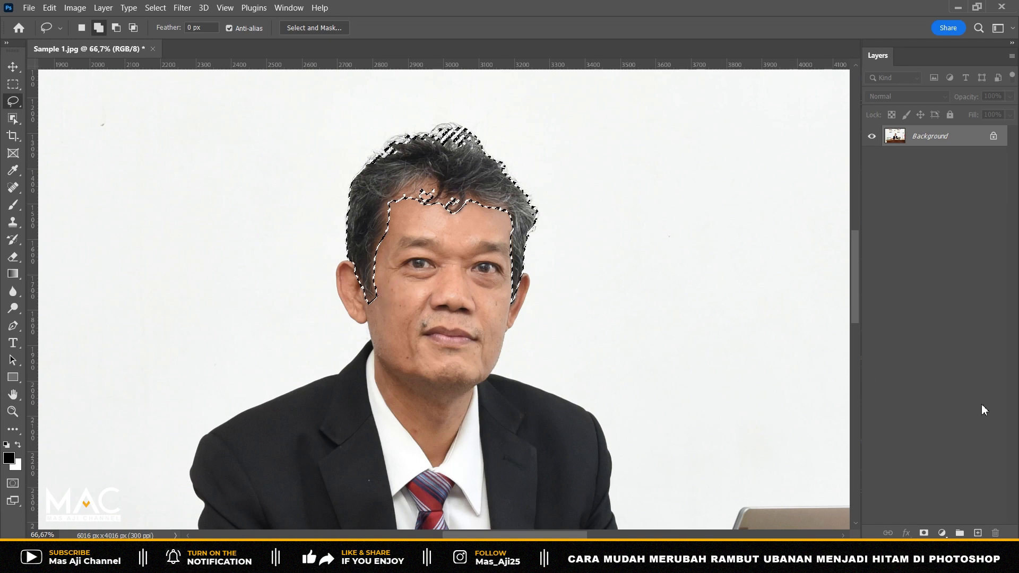
Step: Create a new layer group and add a layer mask made from the hair selection
click(960, 532)
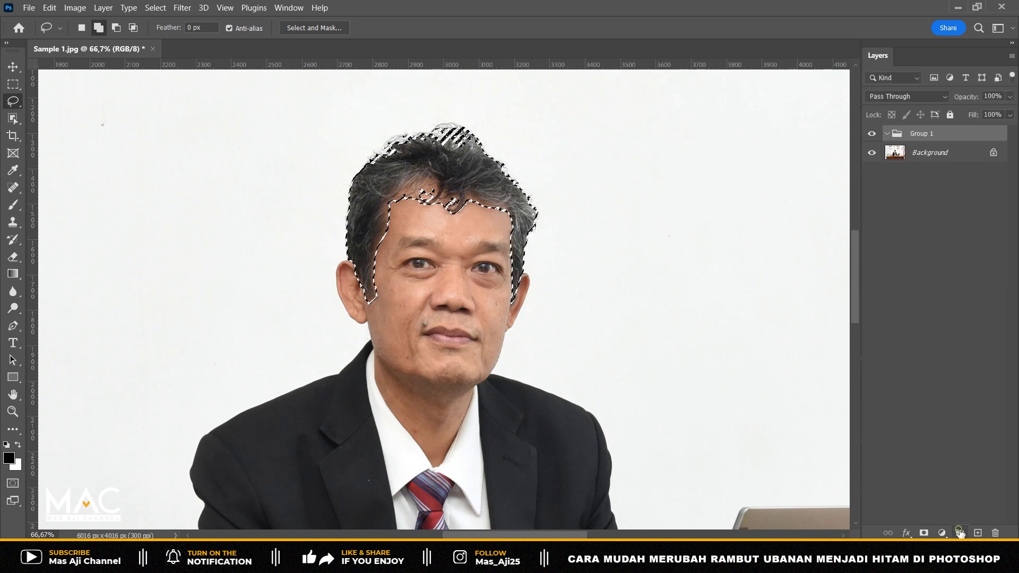
click(923, 533)
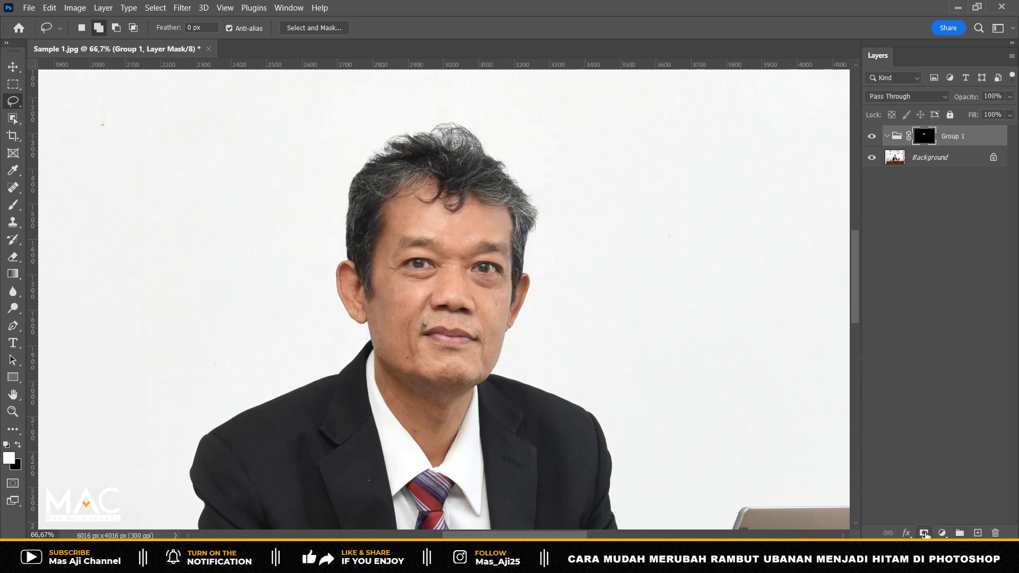
Step: Add a Levels adjustment layer above the Background and move it into Group 1
click(15, 70)
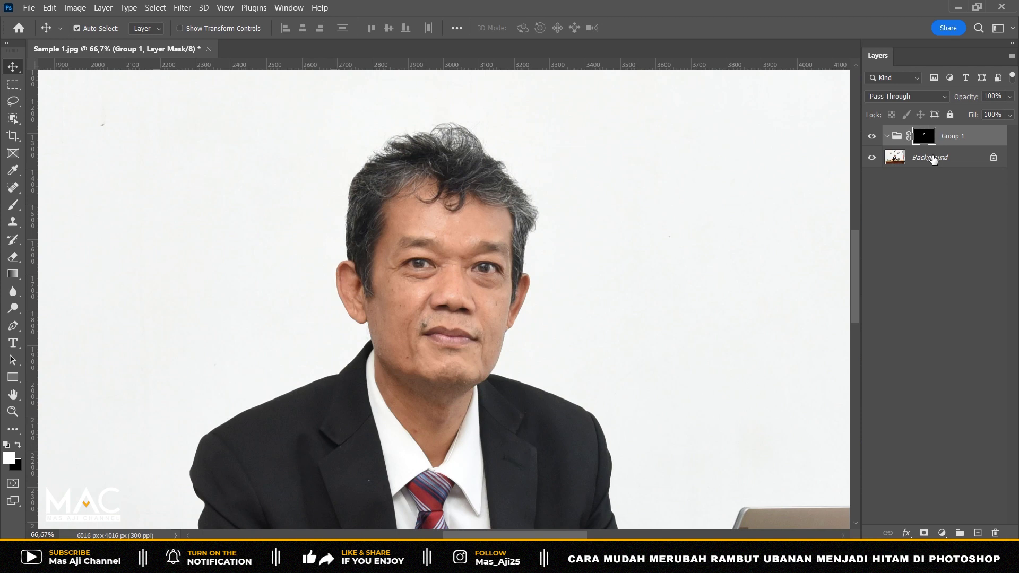
click(933, 157)
click(943, 532)
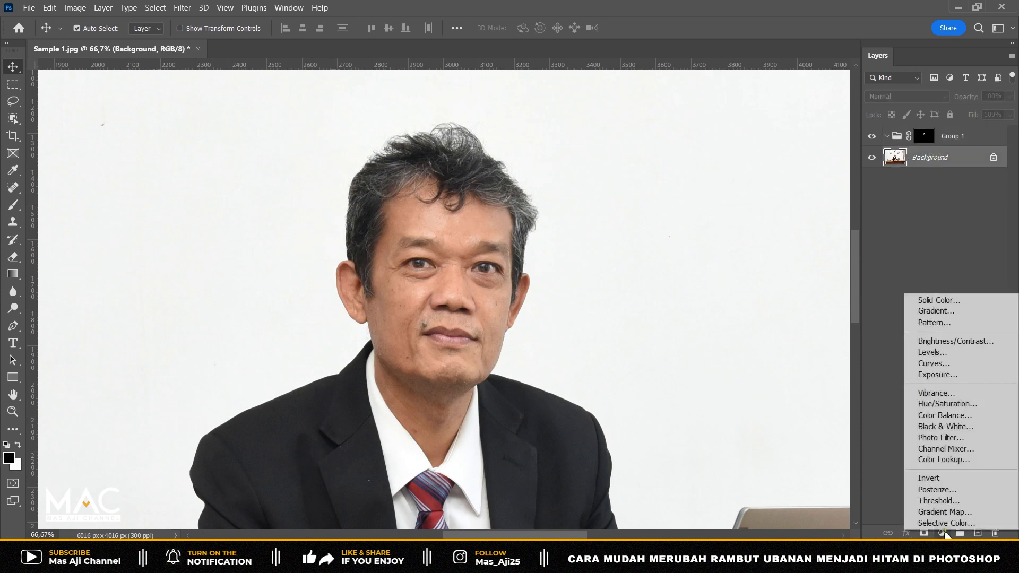
click(929, 353)
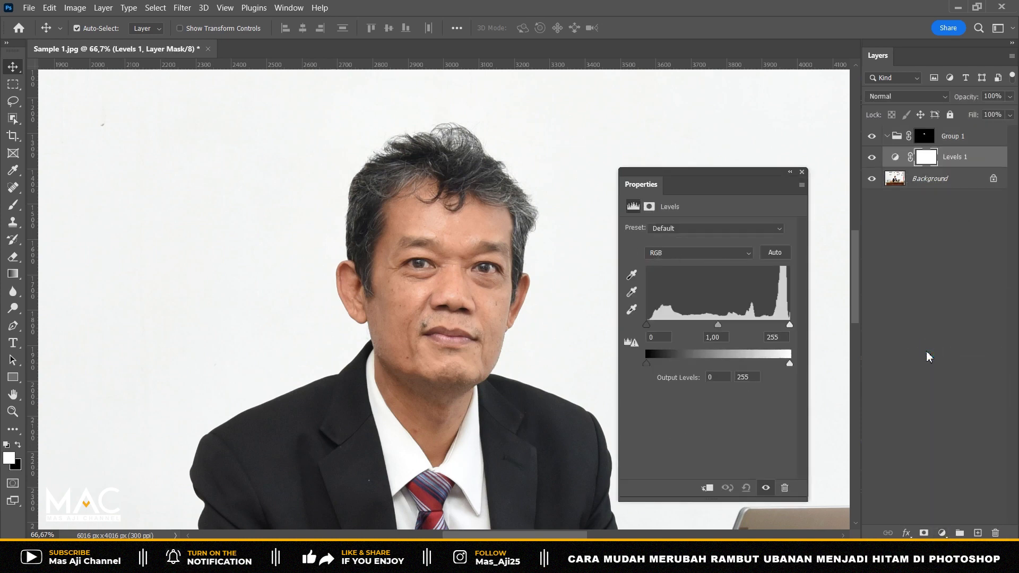
drag(959, 158, 959, 144)
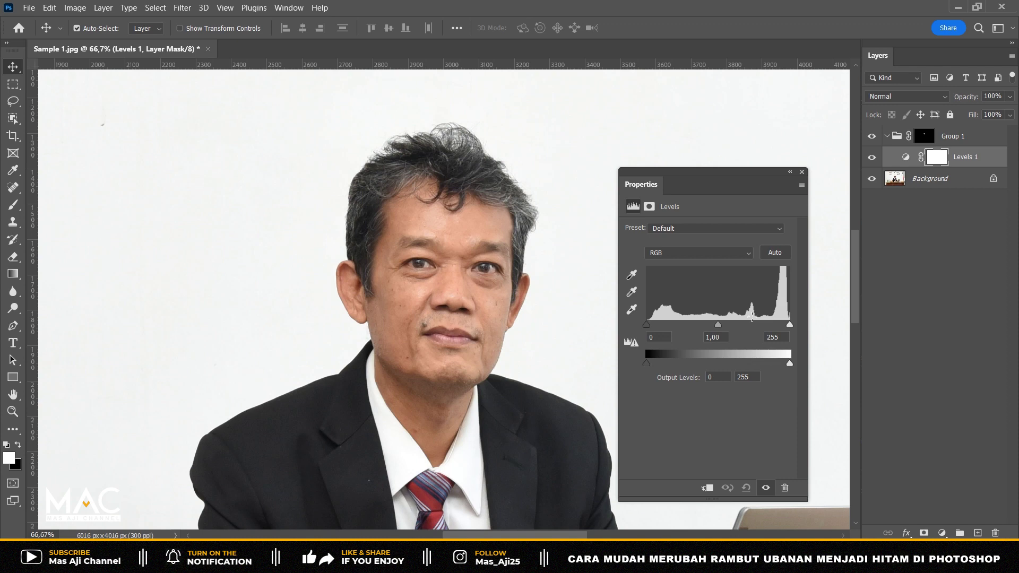
Step: Darken the hair in Levels by setting the white output level to 95 and the midtone input to 1,75
drag(789, 366, 723, 364)
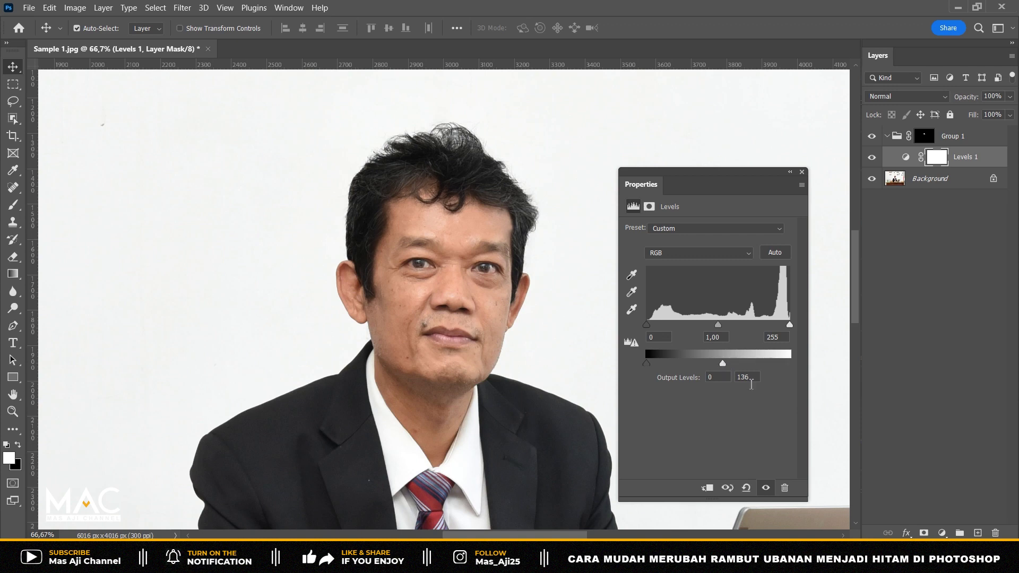
double_click(754, 377)
text(95)
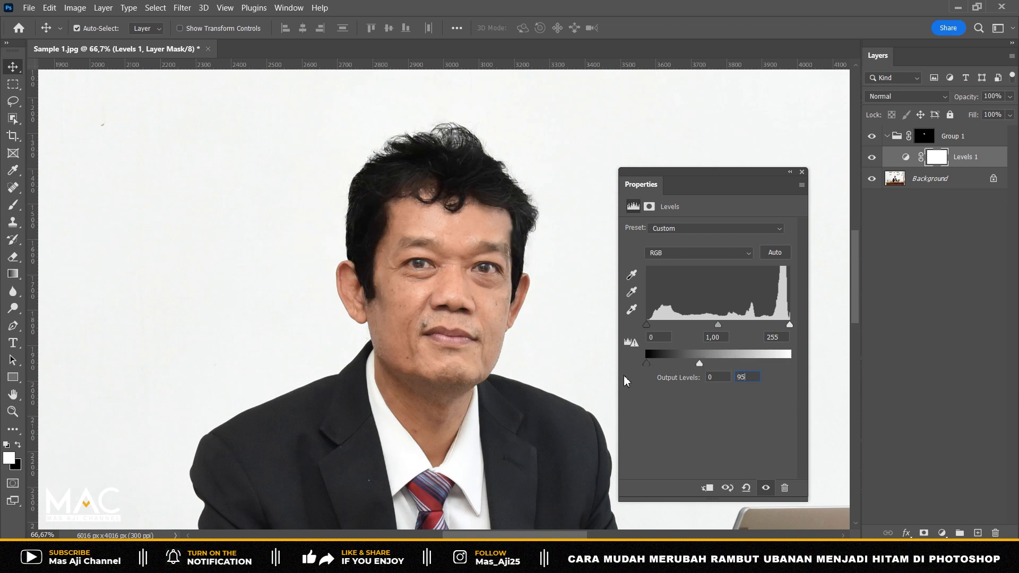
drag(721, 329, 716, 329)
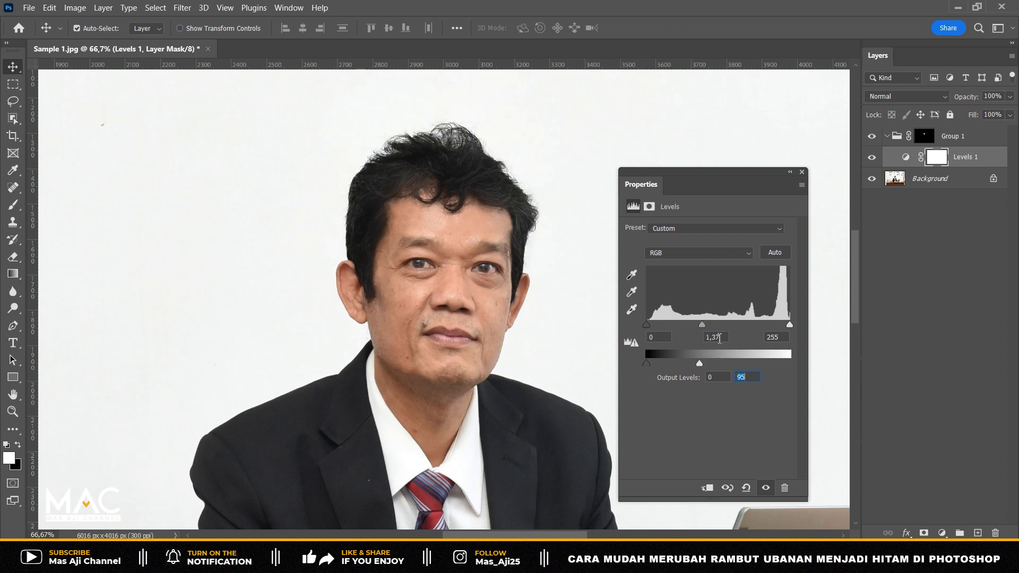
key(BackSpace)
key(BackSpace)
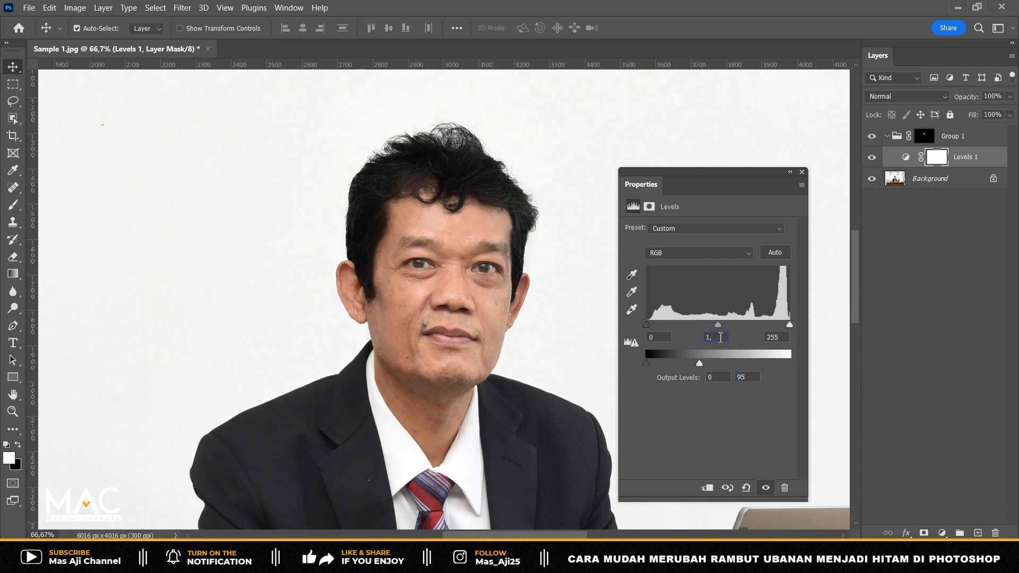
text(75)
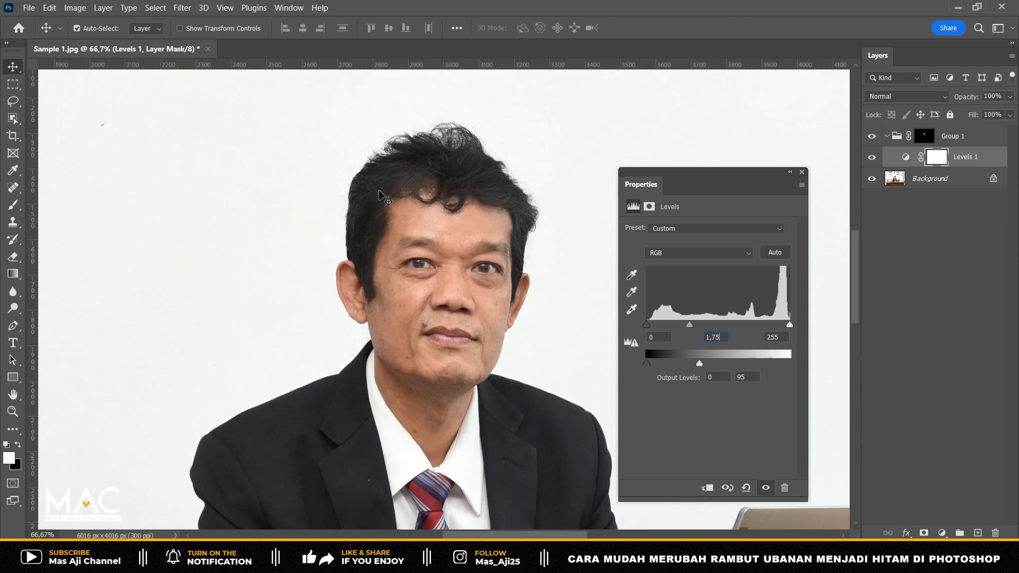
click(802, 172)
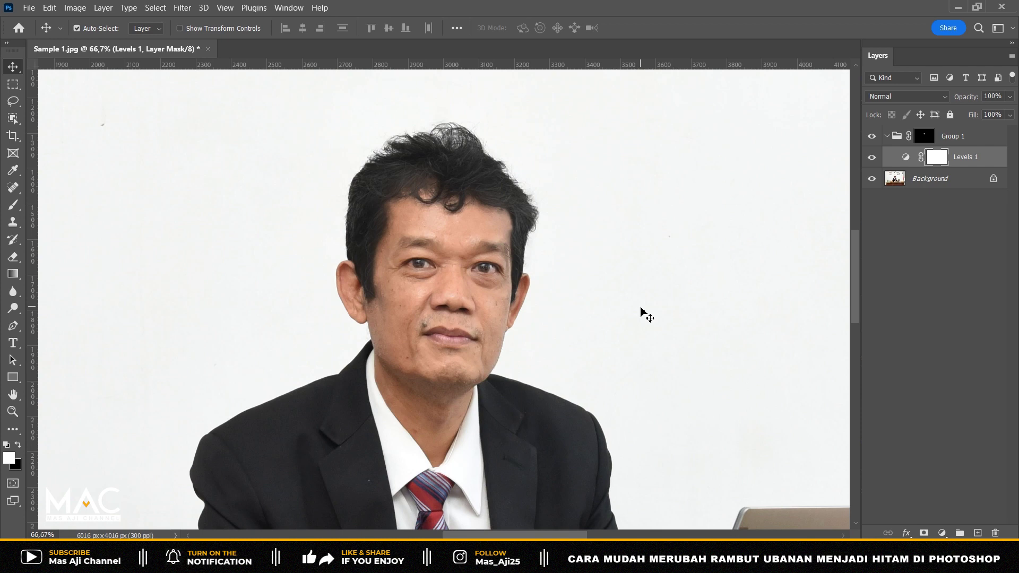
Step: Add a Hue/Saturation adjustment layer inside the group with Lightness set to -35
click(942, 532)
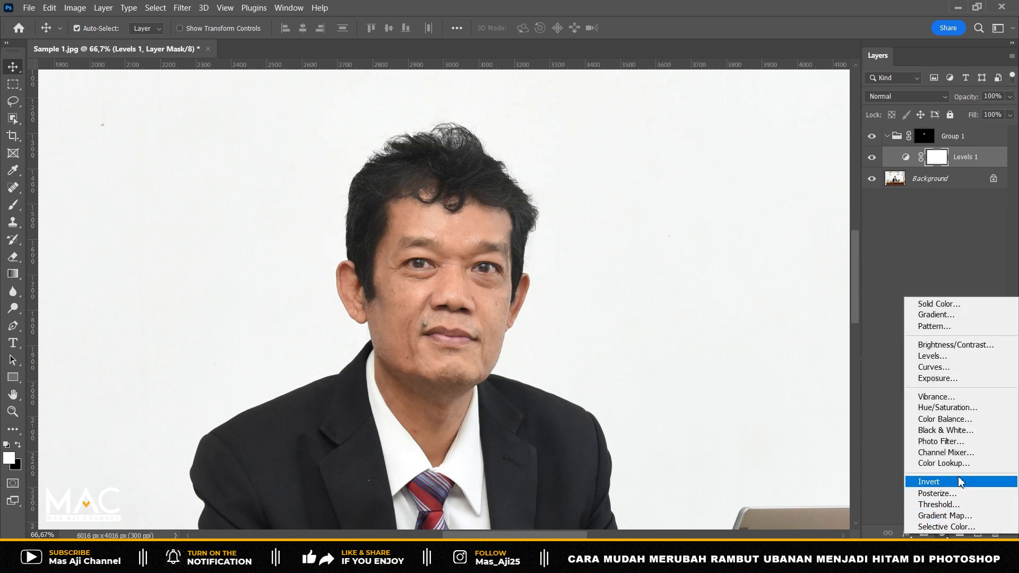
click(962, 408)
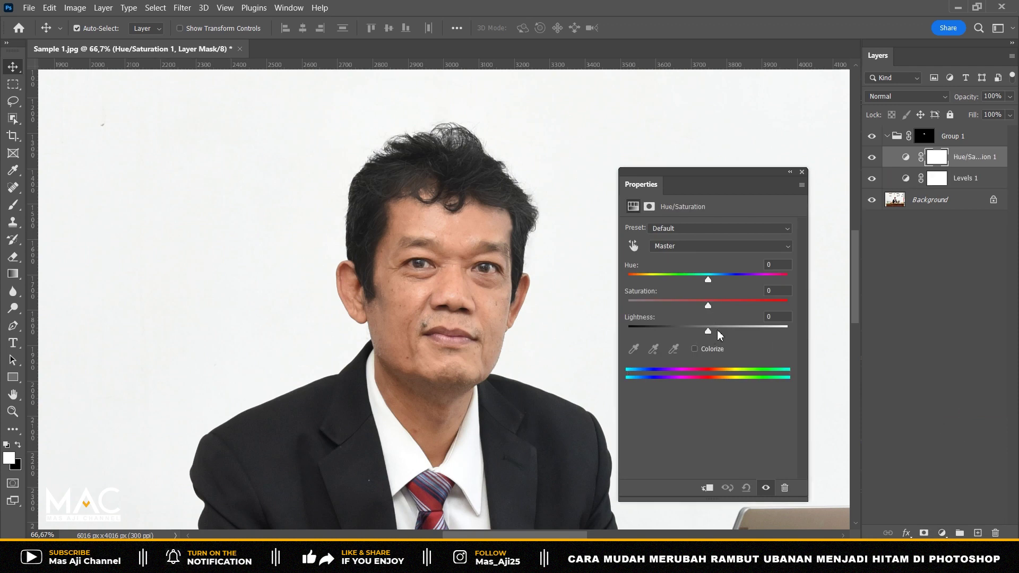
drag(708, 332, 679, 331)
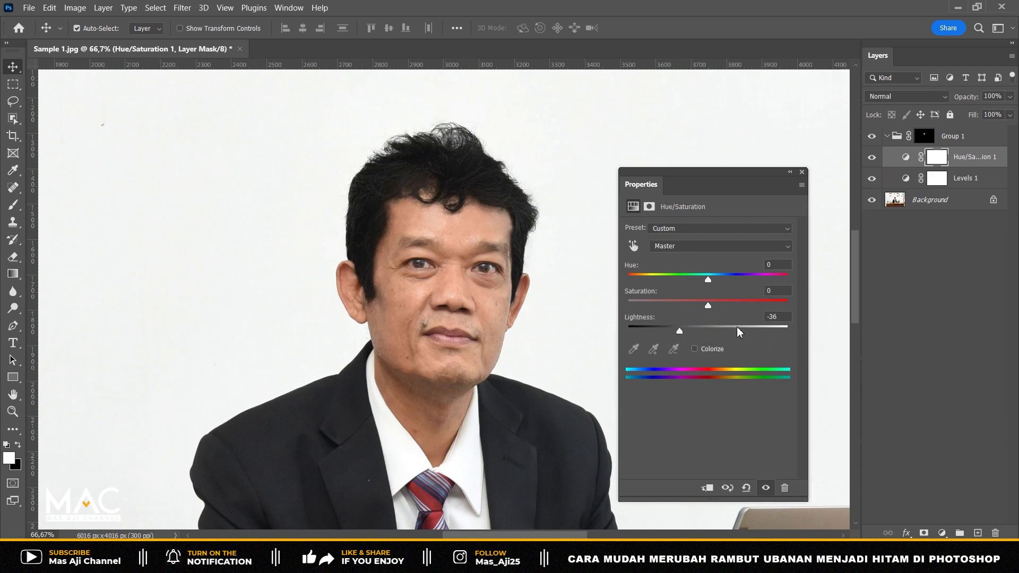
key(BackSpace)
text(5)
click(802, 173)
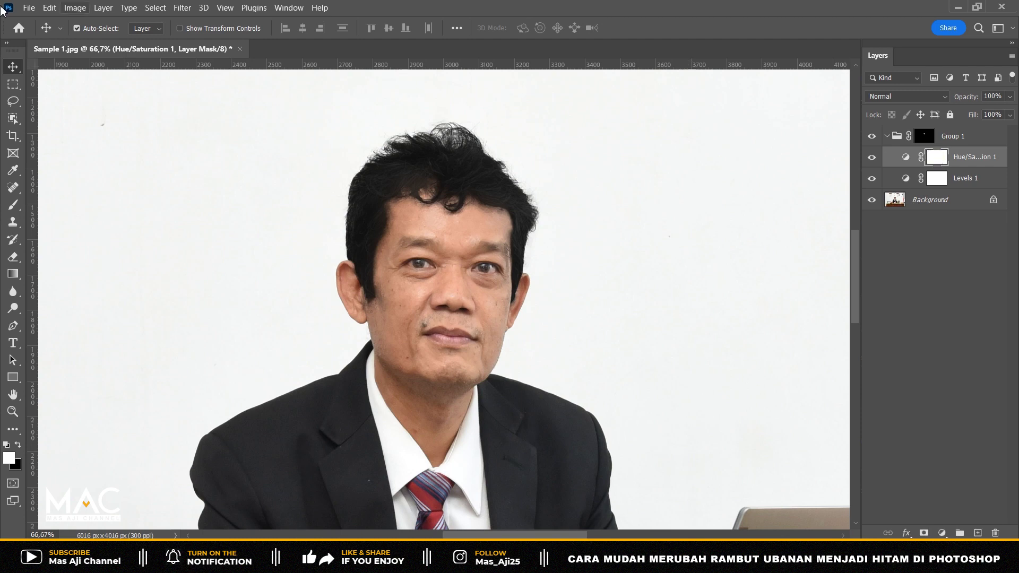
Step: Invert the Hue/Saturation layer's mask to black
click(75, 7)
mouse_move(108, 41)
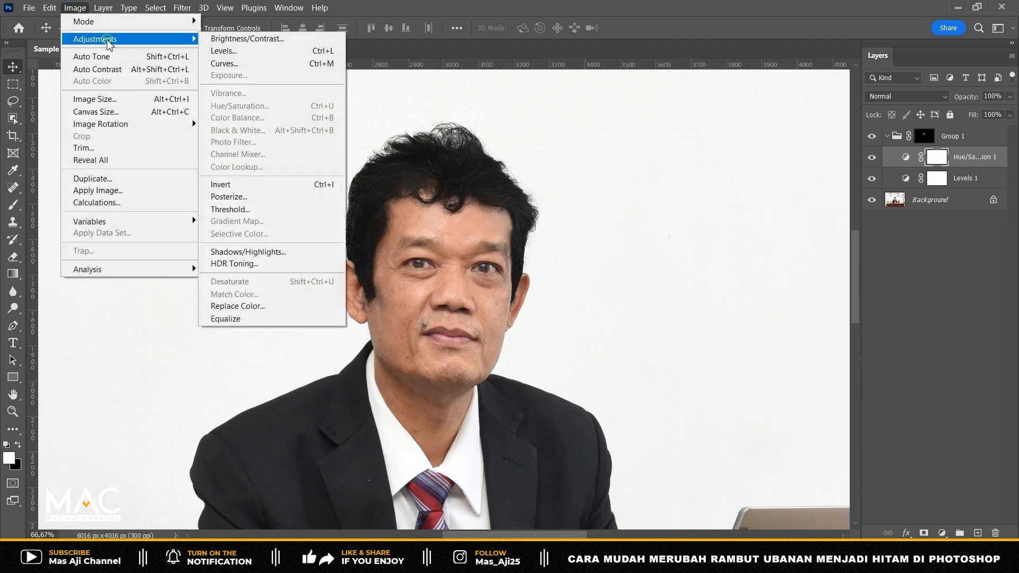
click(270, 191)
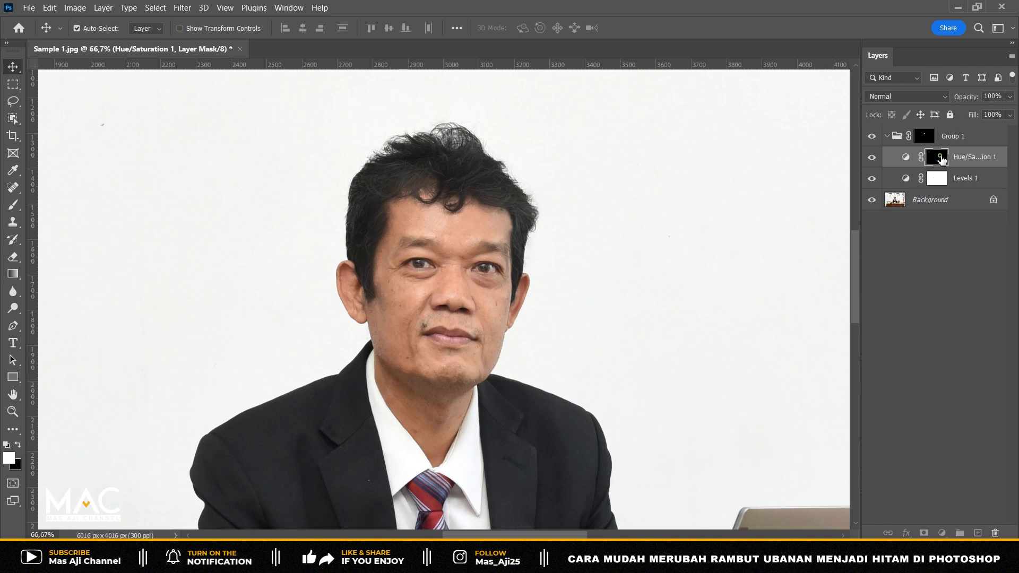
Step: Paint white over the lighter hair areas on the Hue/Saturation mask with a Soft Round brush at 75% opacity, about 114 and 61 px
click(14, 207)
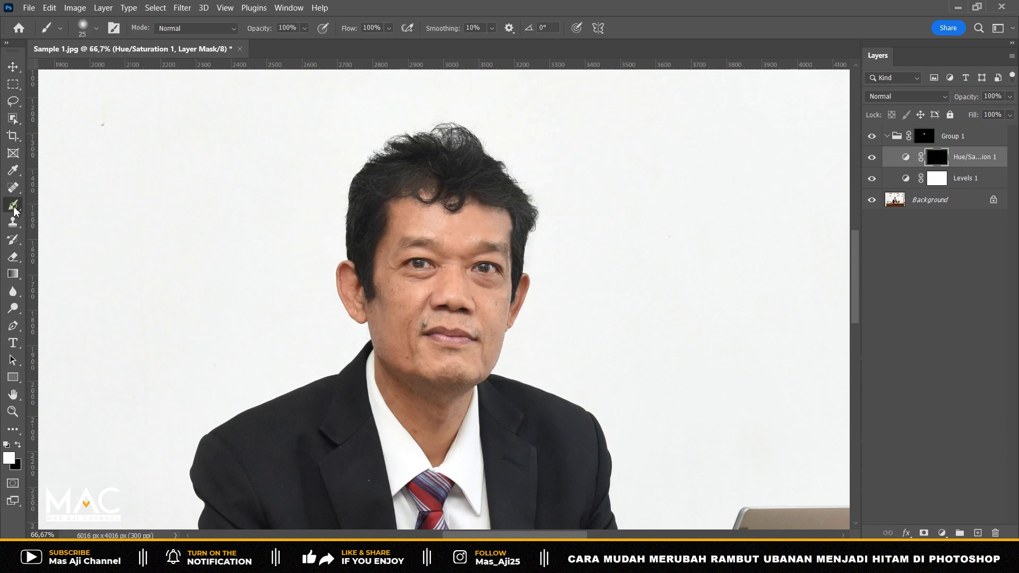
click(298, 28)
click(97, 31)
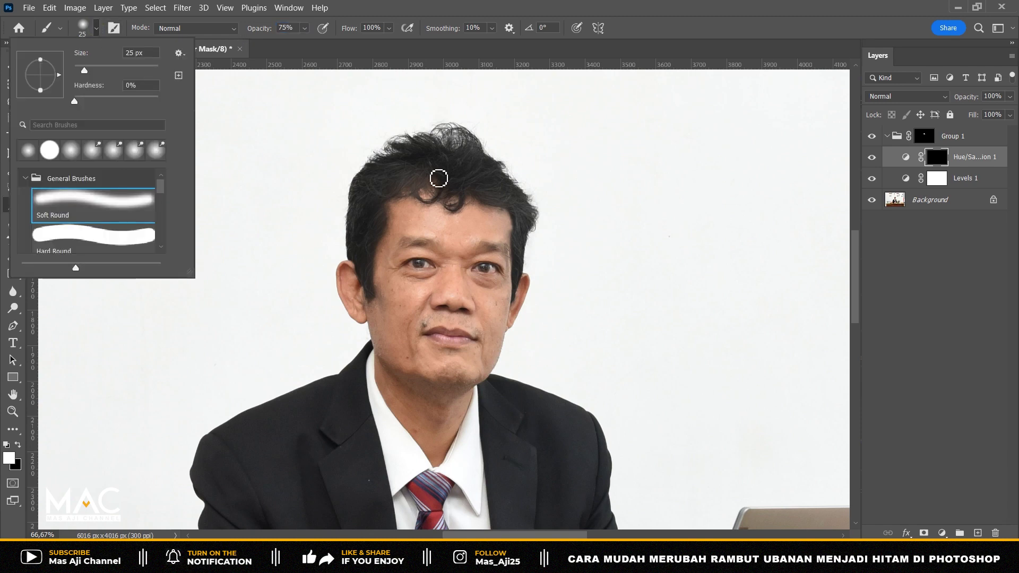
click(447, 168)
drag(446, 164, 464, 163)
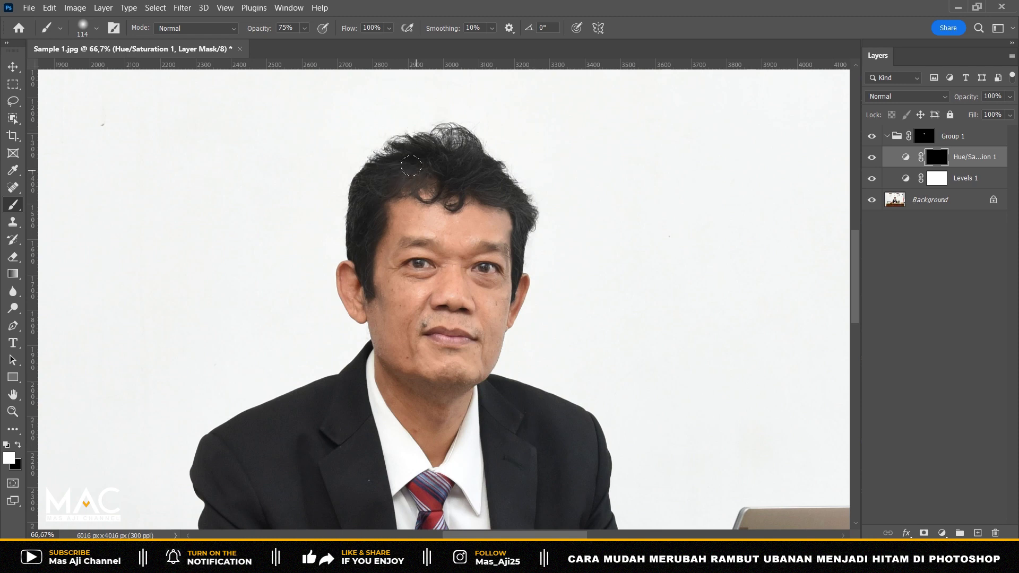
mouse_move(407, 168)
mouse_down()
mouse_move(361, 171)
mouse_move(340, 225)
mouse_up()
mouse_move(439, 126)
mouse_down()
mouse_move(507, 186)
mouse_move(528, 236)
mouse_up()
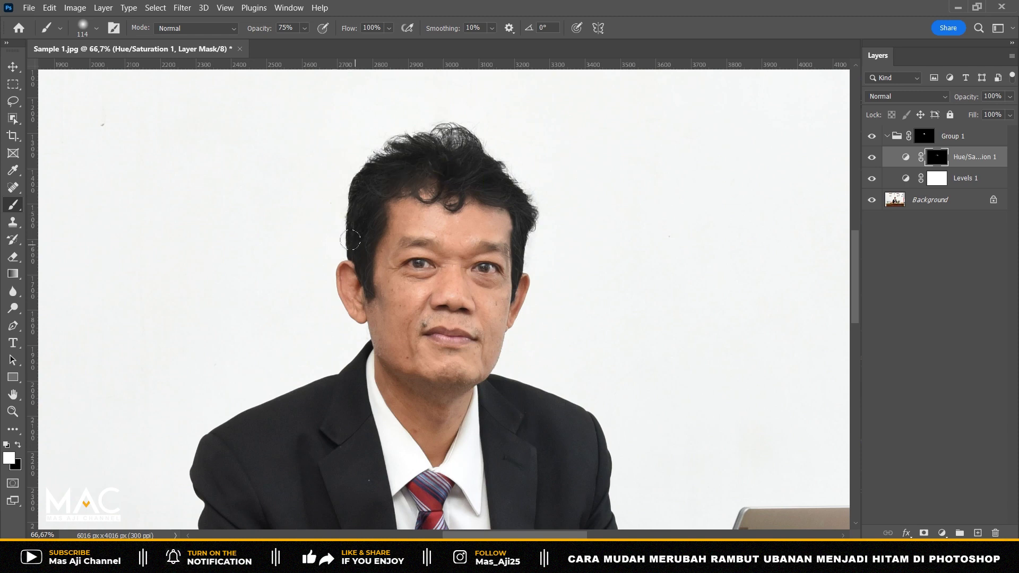
alt+right_click(357, 249)
mouse_move(358, 248)
mouse_down()
mouse_move(369, 287)
mouse_move(378, 223)
mouse_move(400, 182)
mouse_move(450, 145)
mouse_move(489, 175)
mouse_move(493, 191)
mouse_move(477, 195)
mouse_move(532, 218)
mouse_move(525, 289)
mouse_move(542, 212)
mouse_move(476, 179)
mouse_move(418, 178)
mouse_move(367, 200)
mouse_move(355, 237)
mouse_up()
mouse_move(472, 207)
mouse_down()
mouse_move(505, 218)
mouse_move(504, 307)
mouse_up()
drag(394, 237, 400, 239)
Step: Soften the hair edges by painting black at 50% opacity on Group 1's mask, and collapse the group
click(924, 136)
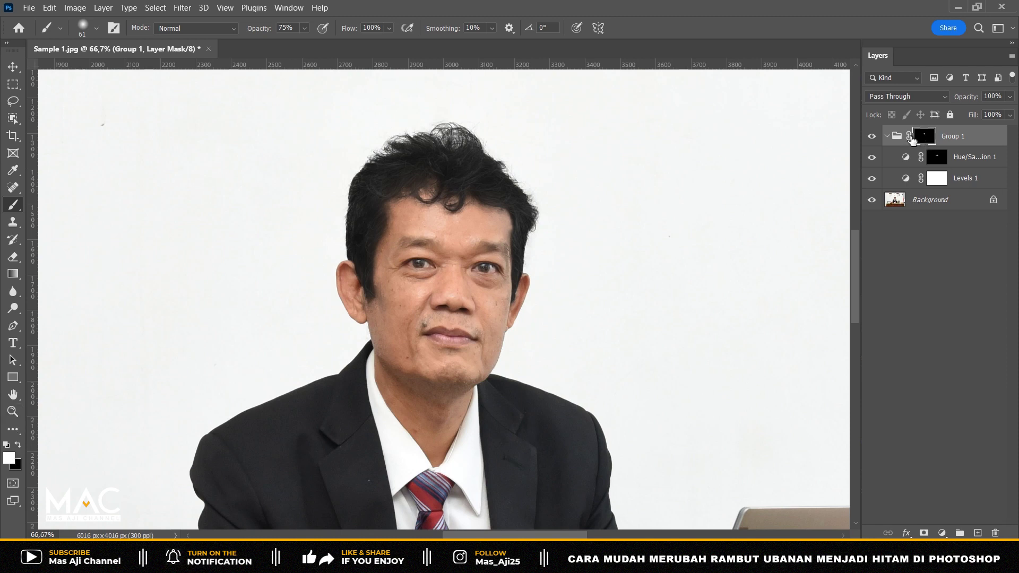
click(19, 446)
click(254, 29)
text(5)
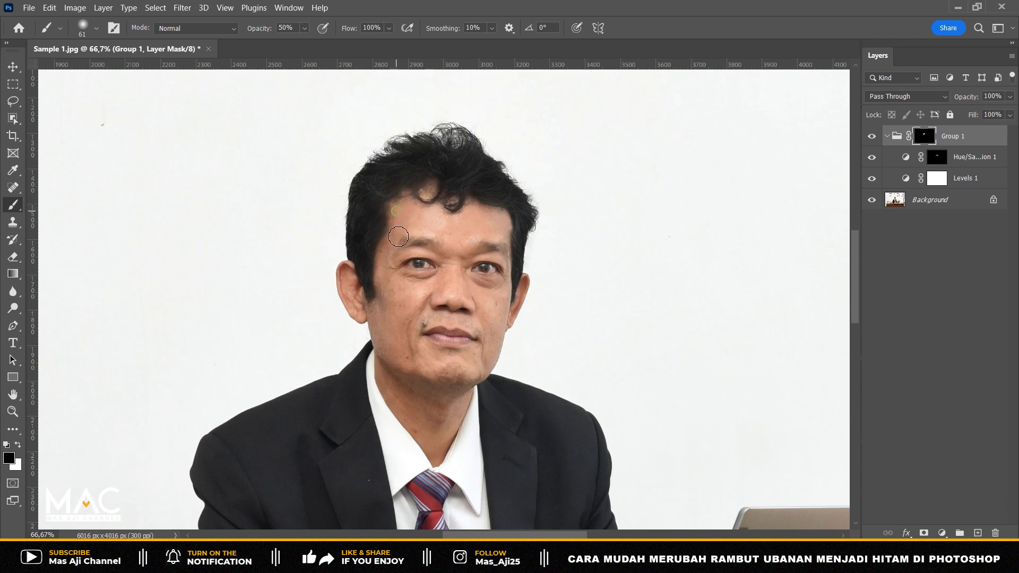
drag(381, 291, 360, 308)
mouse_move(503, 220)
mouse_down()
mouse_move(502, 272)
mouse_move(535, 277)
mouse_move(527, 299)
mouse_up()
mouse_move(478, 119)
mouse_down()
mouse_move(410, 109)
mouse_move(342, 192)
mouse_up()
mouse_move(331, 227)
mouse_down()
mouse_move(346, 281)
mouse_move(389, 256)
mouse_move(405, 210)
mouse_move(431, 188)
mouse_move(446, 221)
mouse_move(493, 225)
mouse_up()
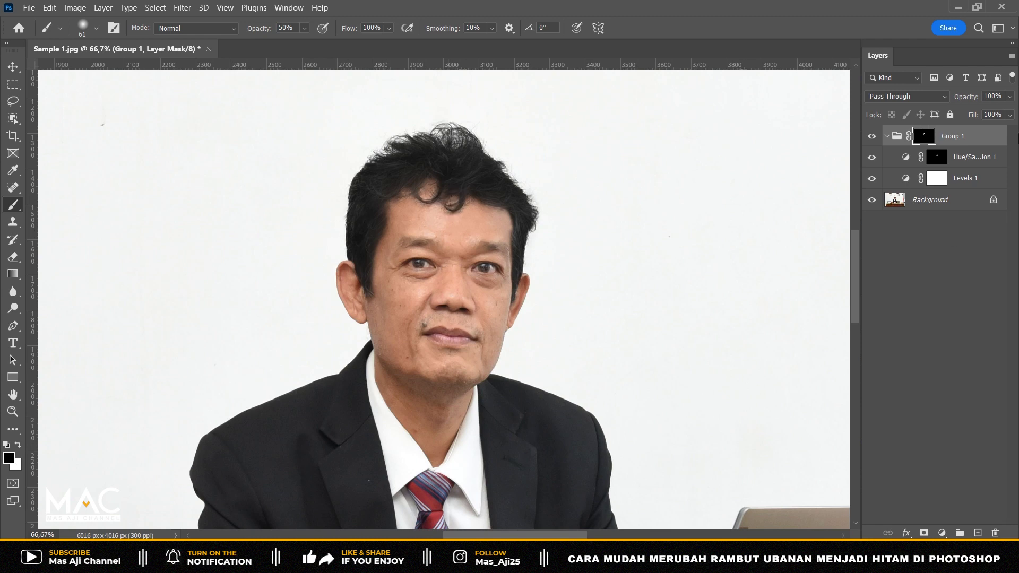
click(887, 136)
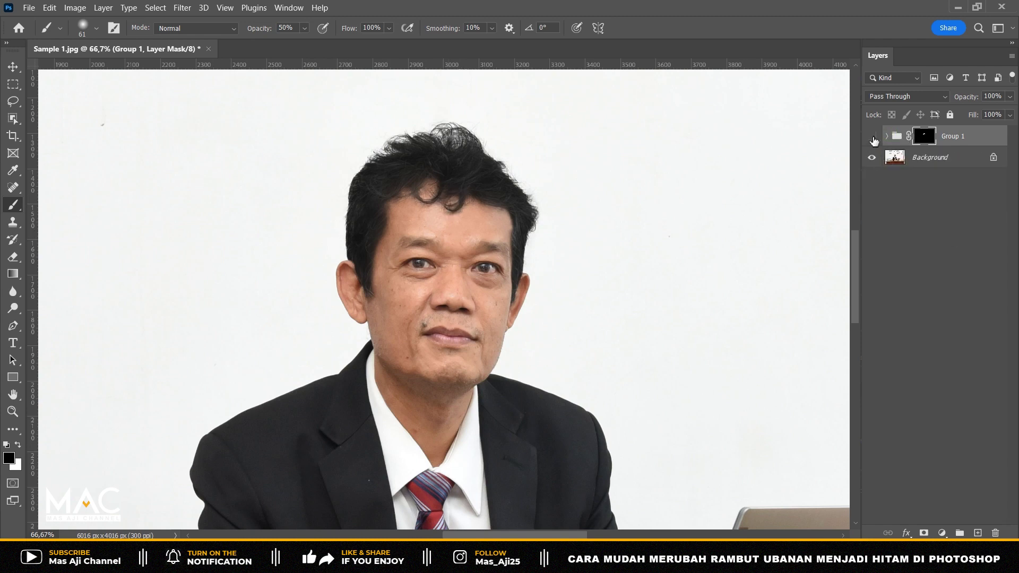
Step: Hide and show Group 1 to compare the man's hair before and after the darkening
click(873, 138)
click(872, 136)
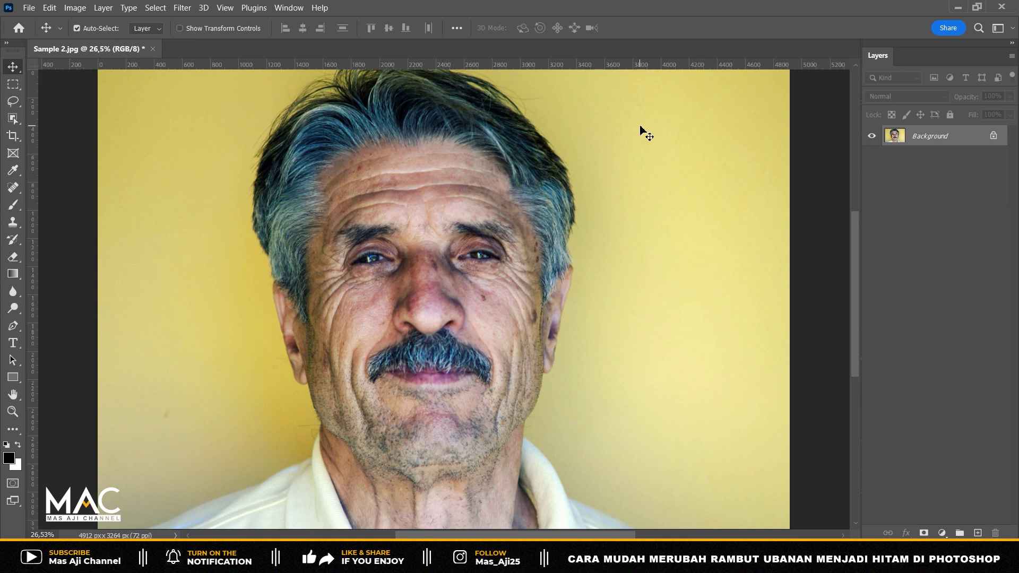
Step: Draw freehand lasso selections around the hair and the mustache of the man in Sample 2.jpg
click(13, 101)
mouse_move(312, 76)
mouse_down()
mouse_move(273, 98)
mouse_move(244, 152)
mouse_move(276, 293)
mouse_move(310, 318)
mouse_move(331, 189)
mouse_move(402, 153)
mouse_move(504, 198)
mouse_move(538, 278)
mouse_move(591, 251)
mouse_move(409, 47)
mouse_move(302, 53)
mouse_up()
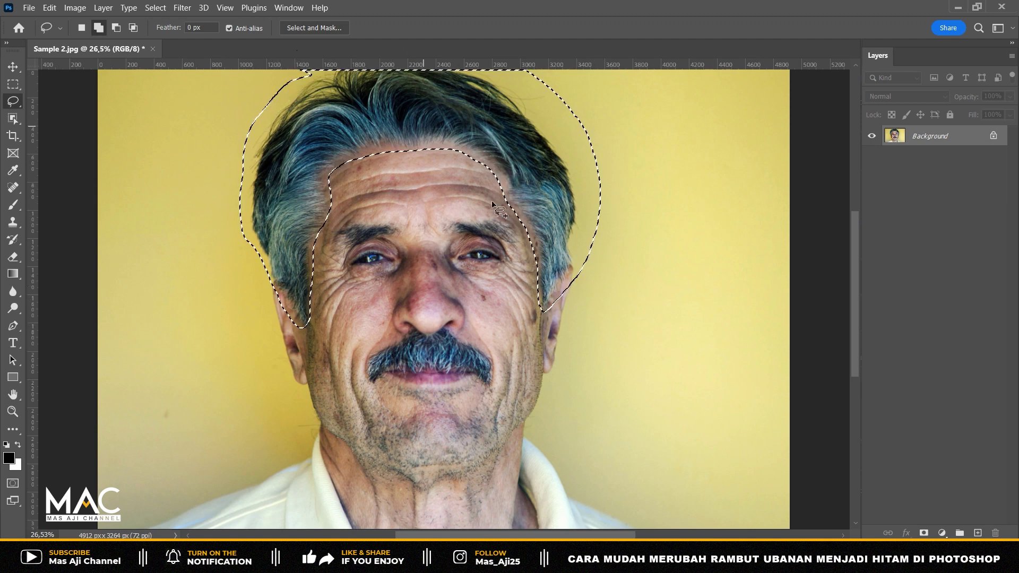
mouse_move(412, 327)
mouse_down()
mouse_move(366, 361)
mouse_move(383, 375)
mouse_move(498, 383)
mouse_move(455, 333)
mouse_move(412, 327)
mouse_up()
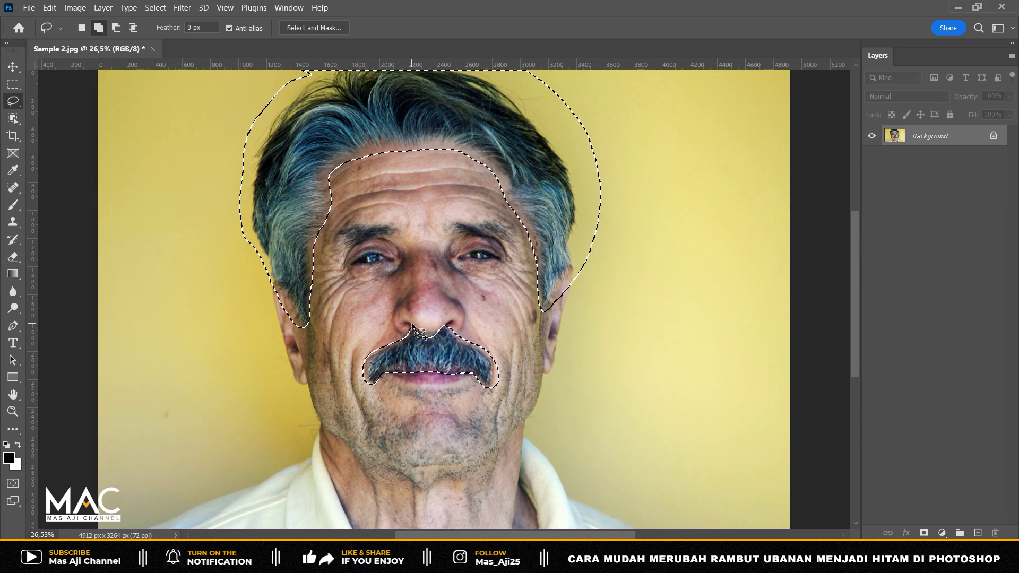
Step: Refine the hair and mustache edges in Select and Mask with the Refine Edge Brush, and output the result as a selection
click(311, 29)
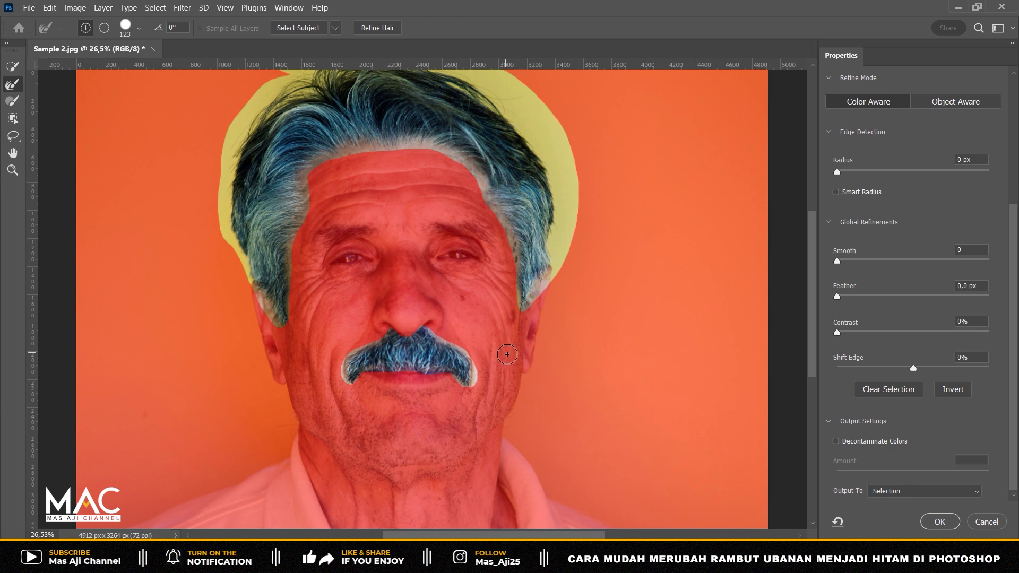
mouse_move(430, 327)
mouse_down()
mouse_move(477, 359)
mouse_move(461, 391)
mouse_move(337, 370)
mouse_move(394, 322)
mouse_up()
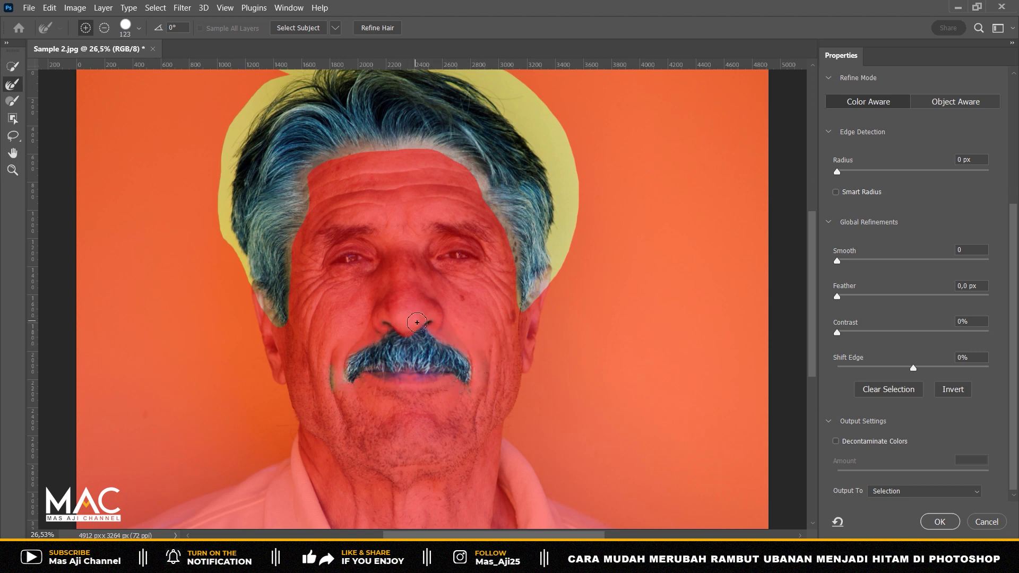
mouse_move(345, 160)
mouse_down()
mouse_move(398, 148)
mouse_move(454, 158)
mouse_move(515, 255)
mouse_up()
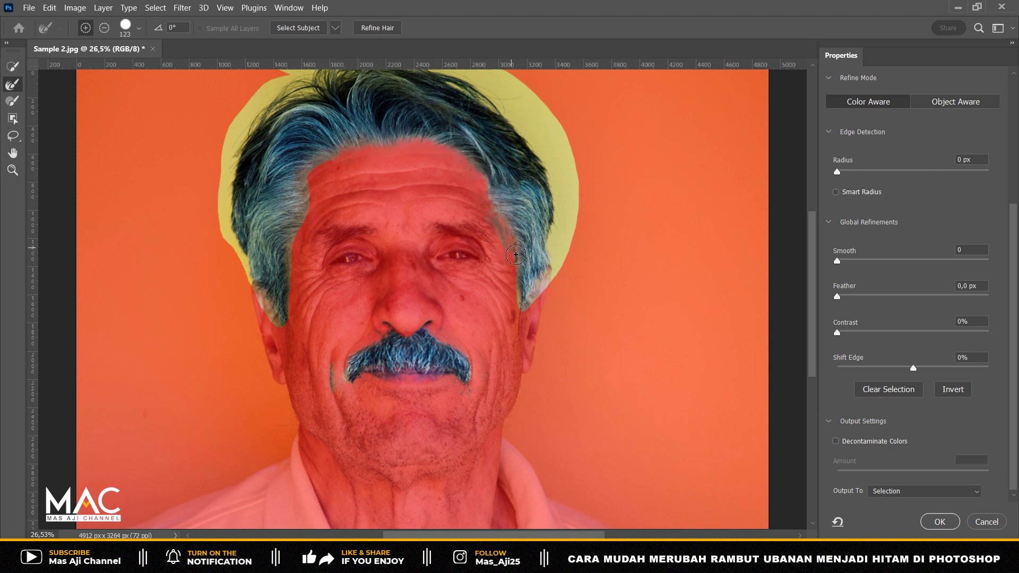
mouse_move(310, 207)
mouse_down()
mouse_move(263, 308)
mouse_move(228, 153)
mouse_move(306, 79)
mouse_move(259, 112)
mouse_up()
mouse_move(533, 308)
mouse_down()
mouse_move(549, 270)
mouse_move(572, 175)
mouse_up()
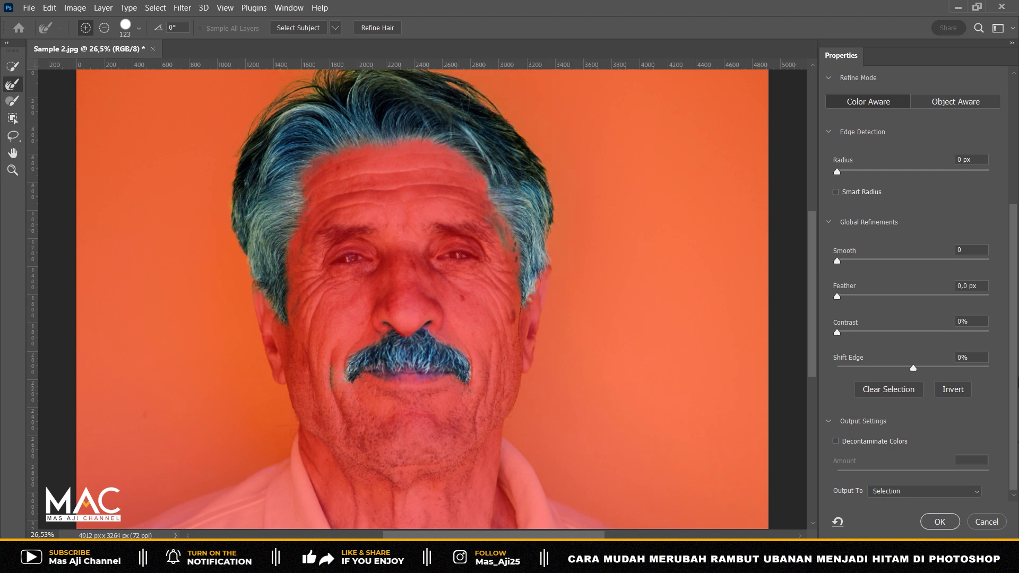
click(907, 502)
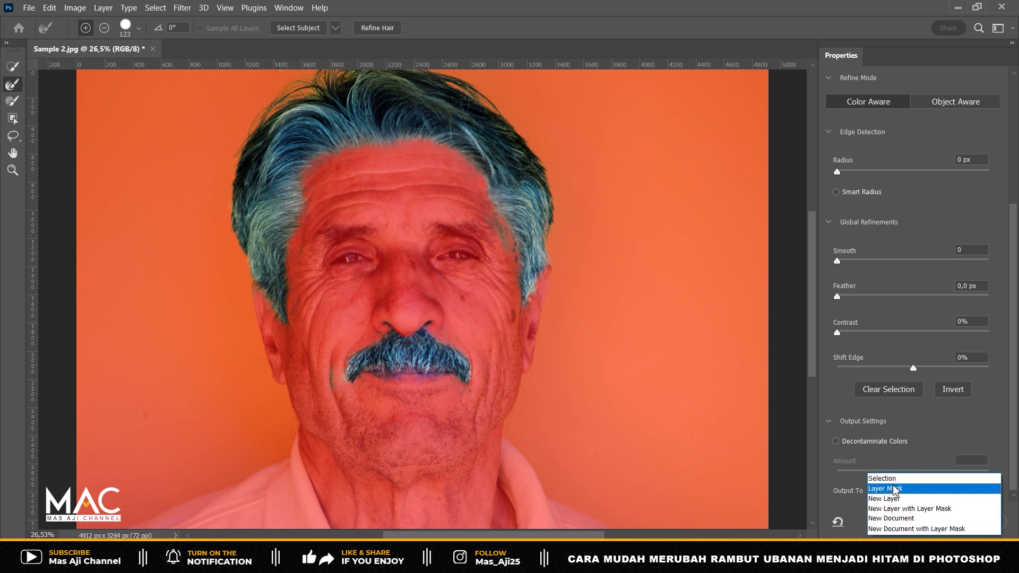
click(899, 481)
click(933, 521)
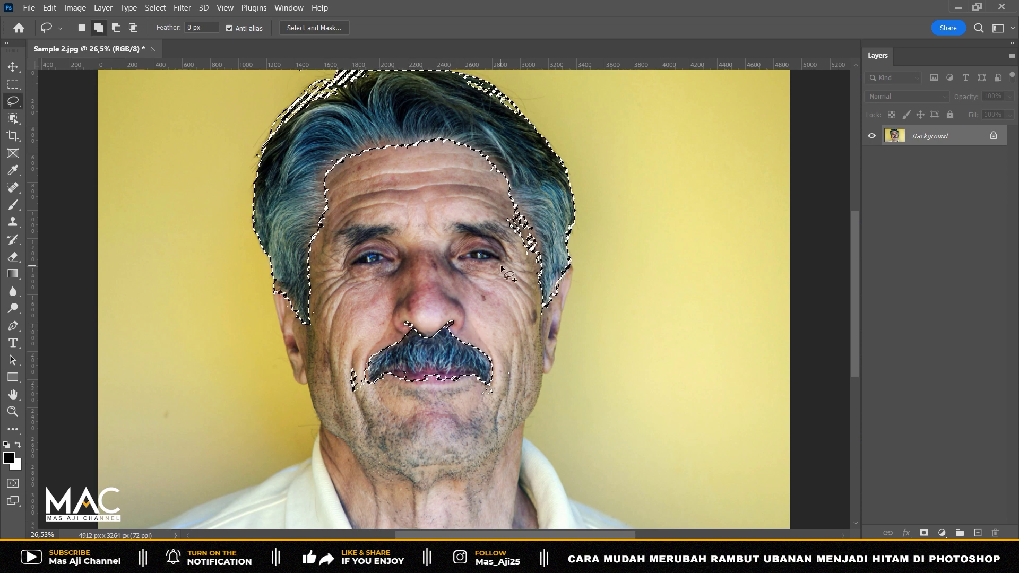
Step: Subtract the stray selected skin areas around the mustache, the temple and beside the ear from the selection
key(alt)
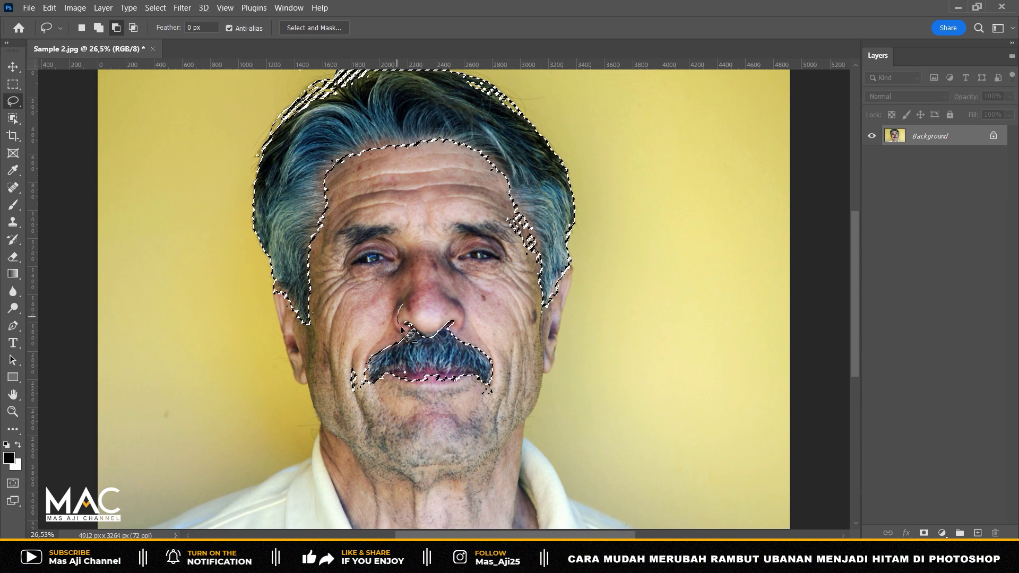
mouse_move(453, 302)
mouse_down()
mouse_move(438, 314)
mouse_move(443, 329)
mouse_move(459, 309)
mouse_move(448, 300)
mouse_up()
mouse_move(348, 354)
mouse_down()
mouse_move(362, 400)
mouse_move(368, 382)
mouse_move(351, 362)
mouse_move(374, 387)
mouse_move(404, 370)
mouse_move(482, 385)
mouse_move(516, 367)
mouse_move(515, 409)
mouse_move(434, 414)
mouse_move(374, 390)
mouse_up()
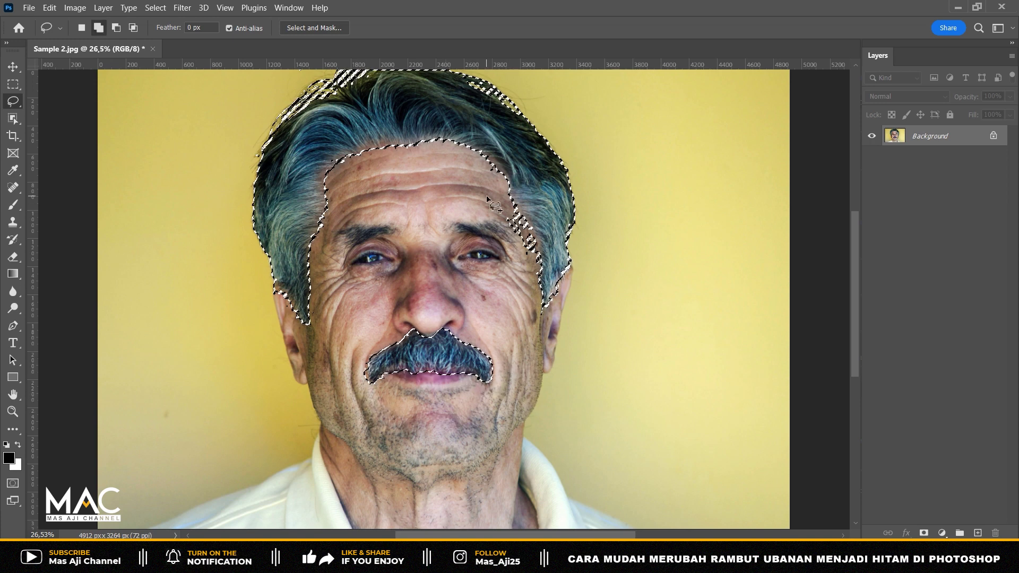
mouse_move(479, 190)
mouse_down()
mouse_move(519, 212)
mouse_move(549, 287)
mouse_move(470, 215)
mouse_move(475, 192)
mouse_up()
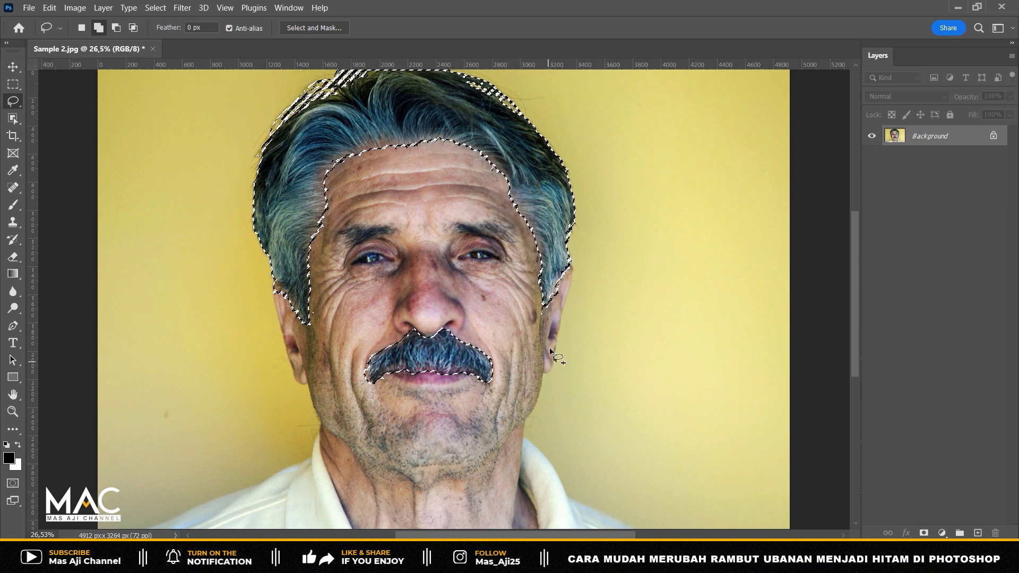
key(shift)
key(alt)
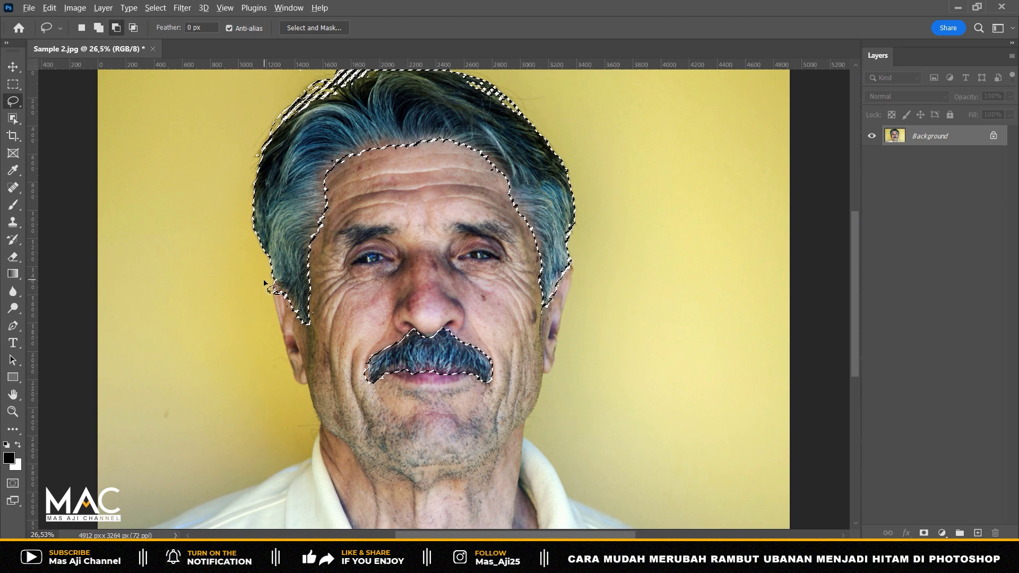
mouse_move(254, 279)
mouse_down()
mouse_move(297, 308)
mouse_move(305, 331)
mouse_move(275, 323)
mouse_move(240, 277)
mouse_up()
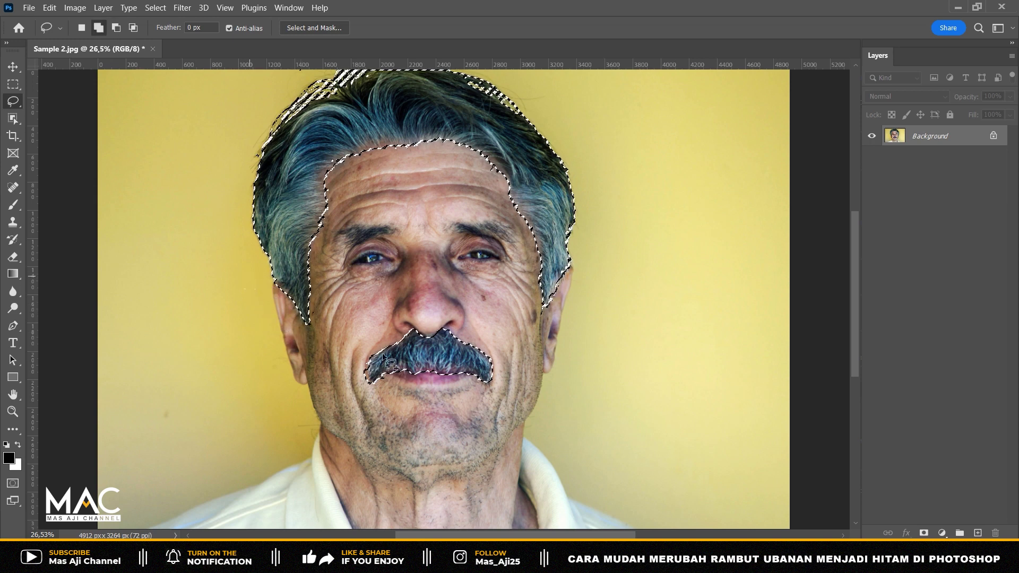
Step: Create a layer group masked by the hair selection and place a new Levels adjustment layer inside it
click(960, 533)
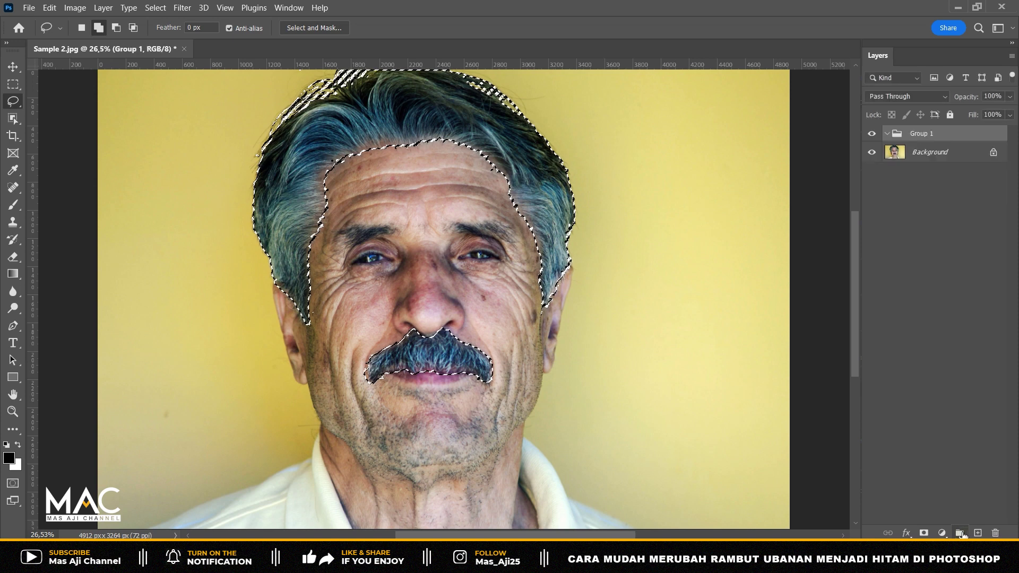
click(924, 533)
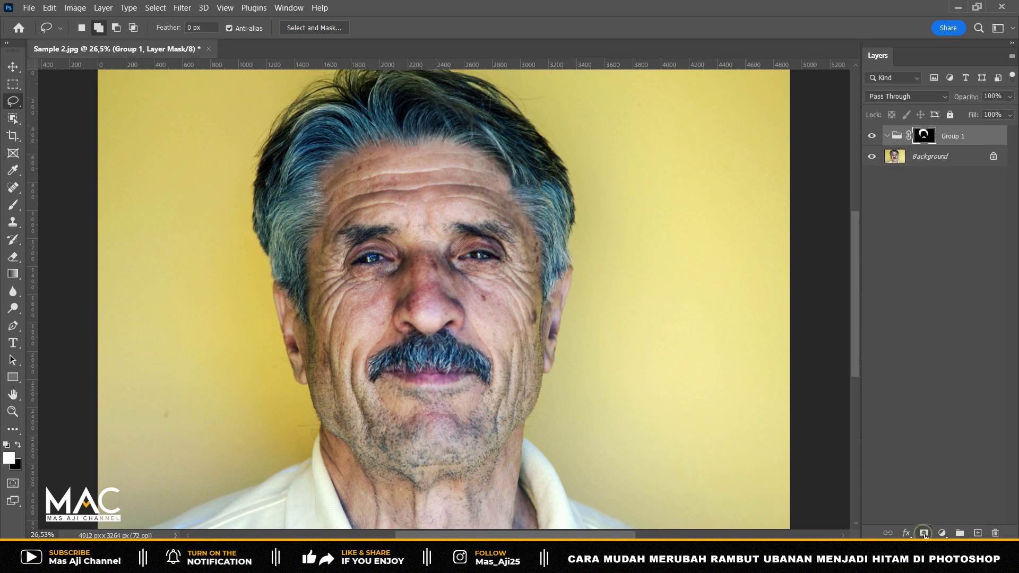
click(931, 161)
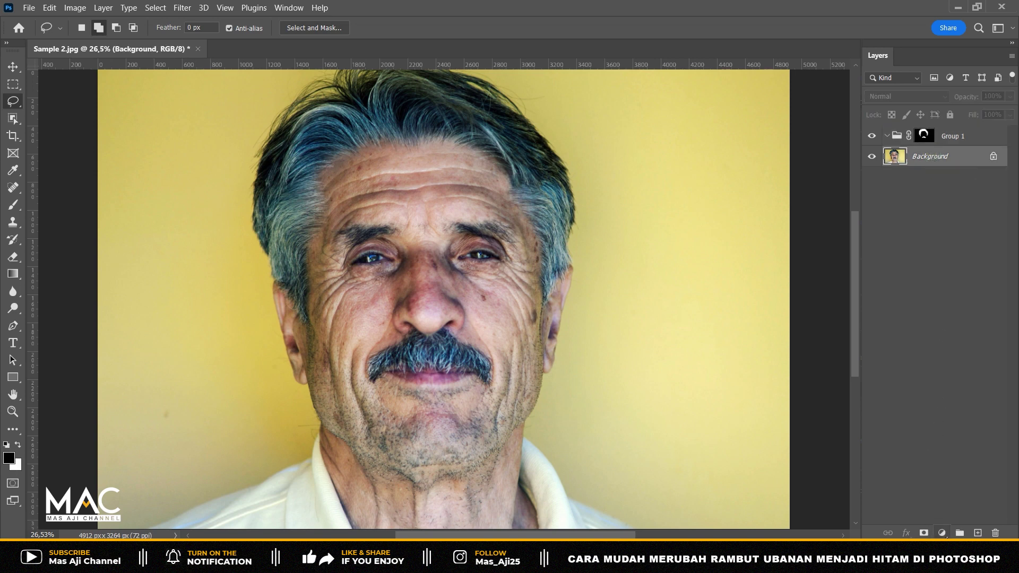
click(941, 532)
click(942, 357)
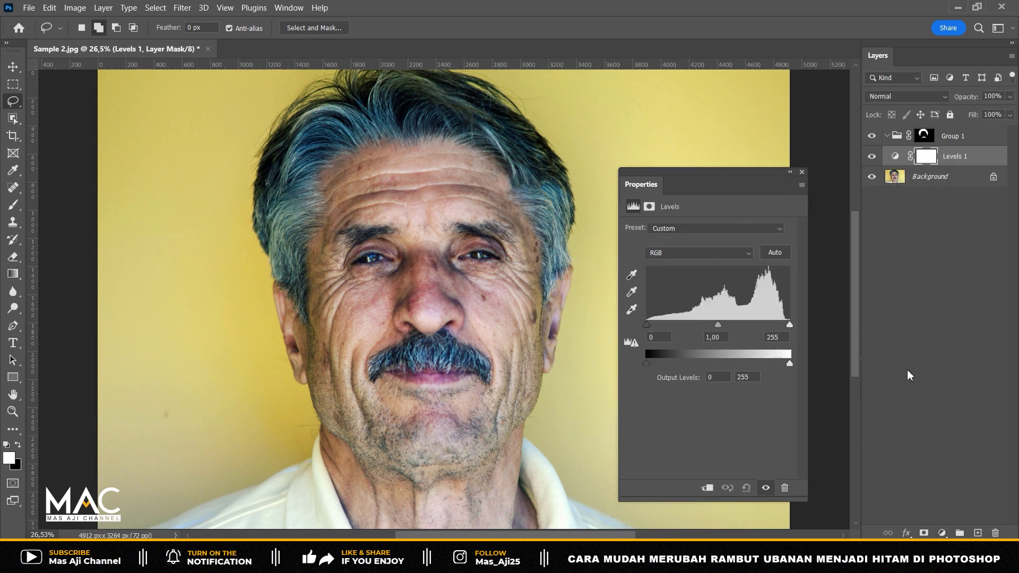
drag(968, 159, 969, 147)
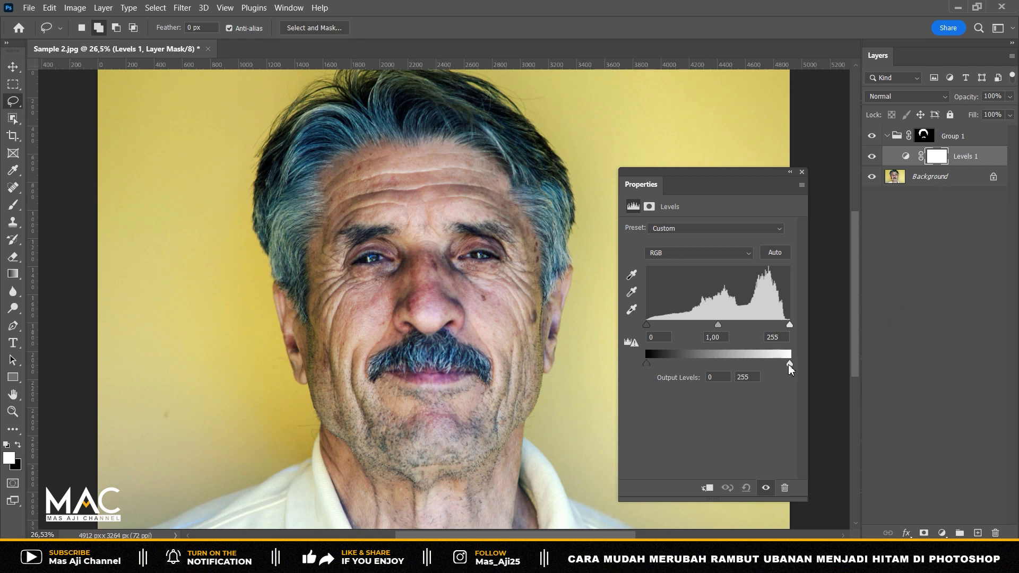
Step: Set the Levels layer's white output level to 110 and its midtone input level to 1,65
drag(791, 368, 759, 370)
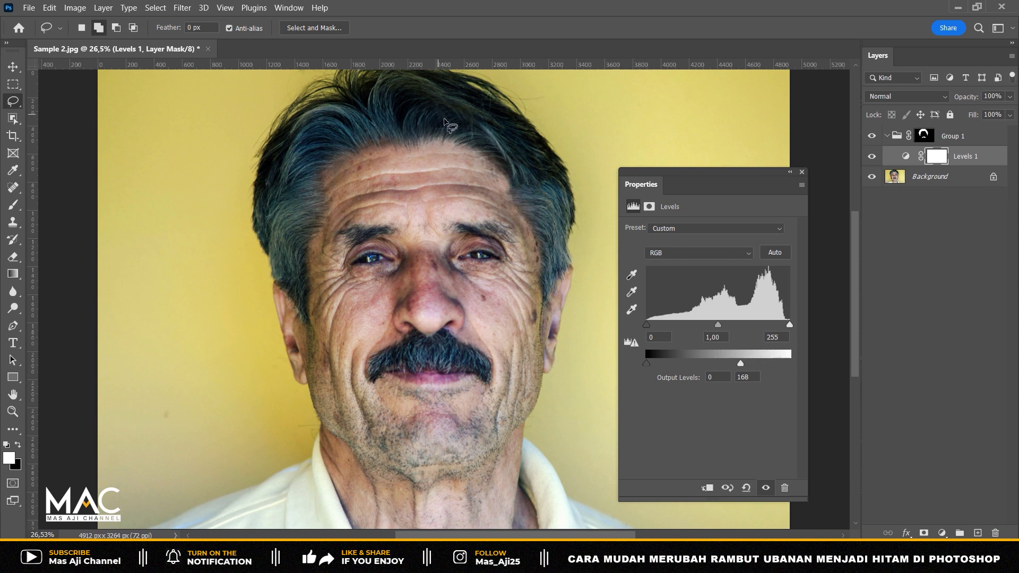
drag(740, 367, 723, 366)
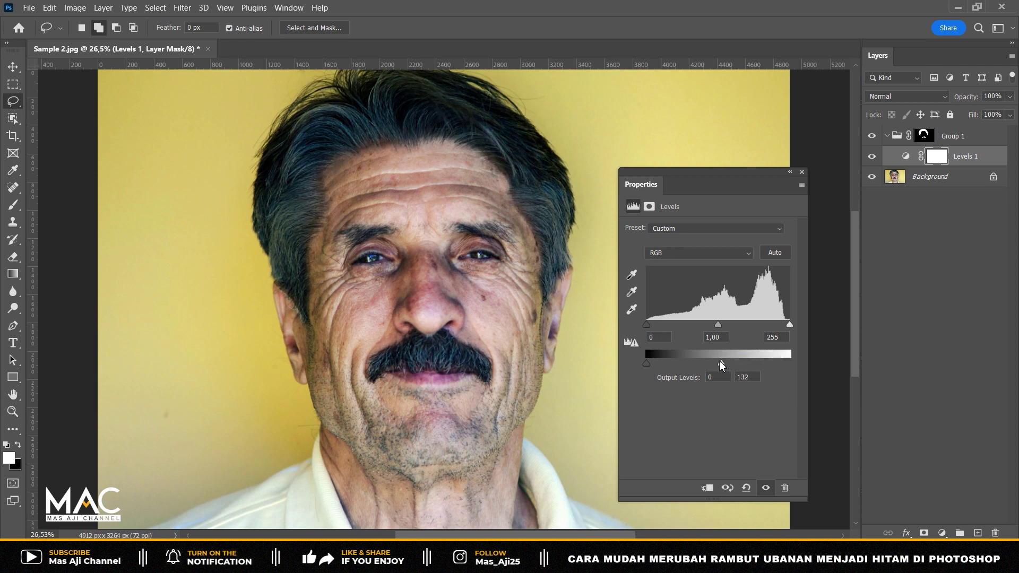
click(755, 378)
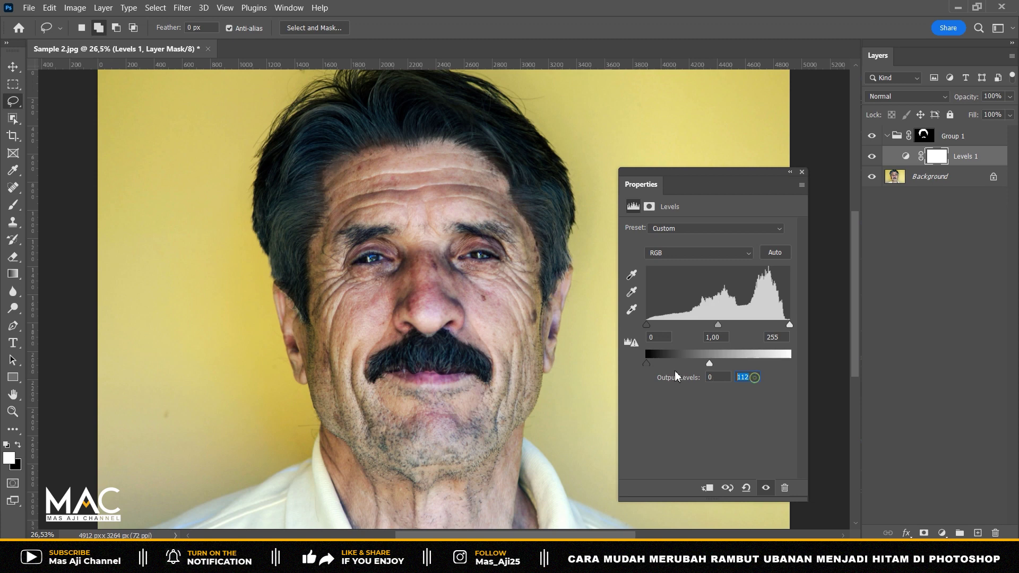
text(110)
drag(719, 326, 701, 330)
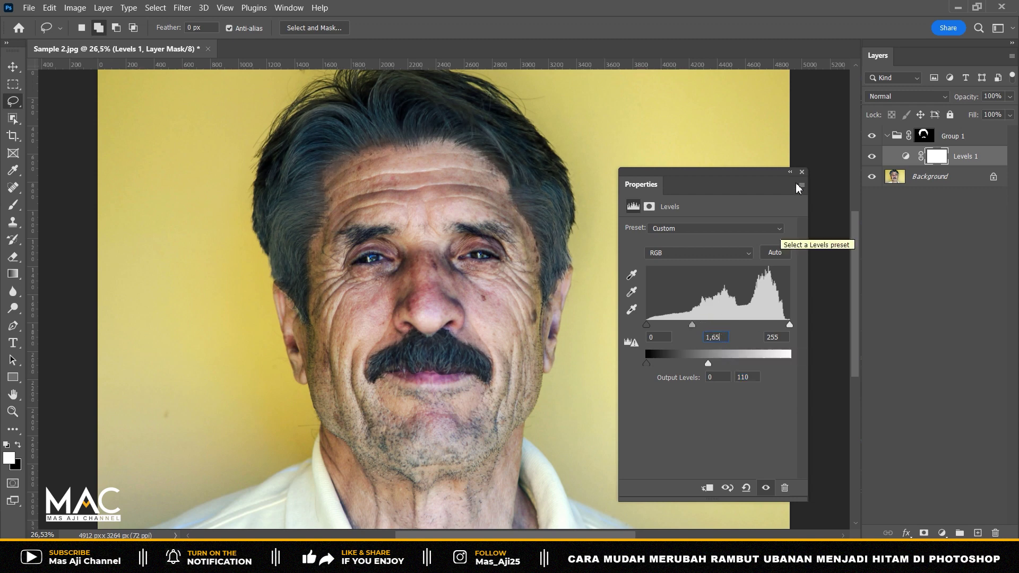
click(802, 171)
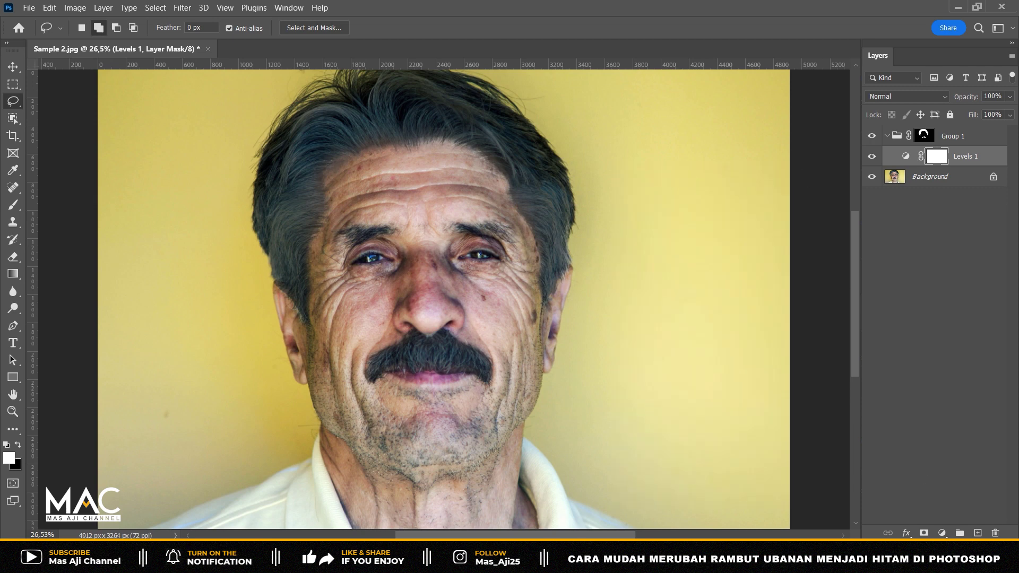
Step: Add a Hue/Saturation adjustment layer above Levels 1 with Saturation +45 and Lightness -45
click(942, 532)
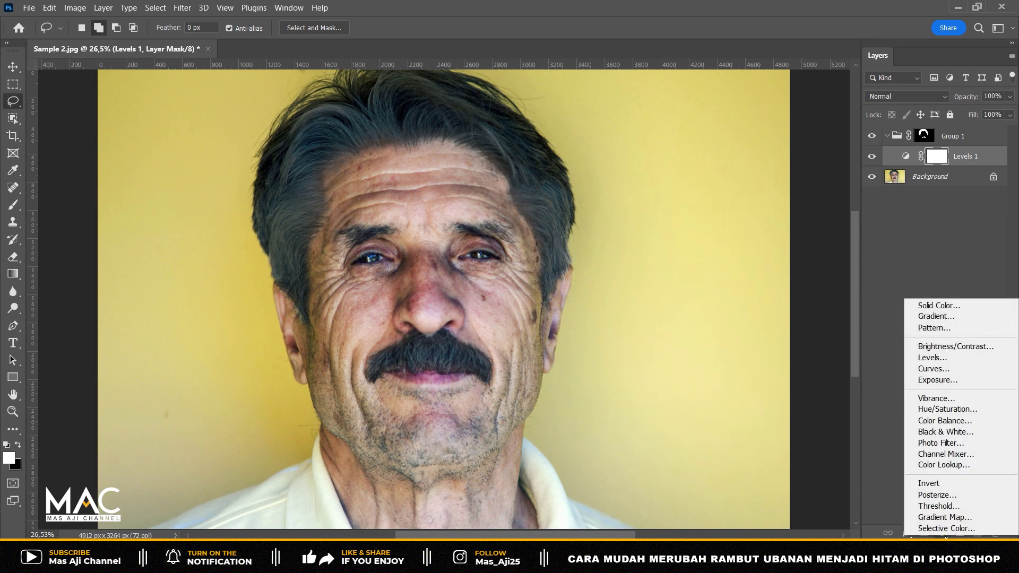
click(947, 409)
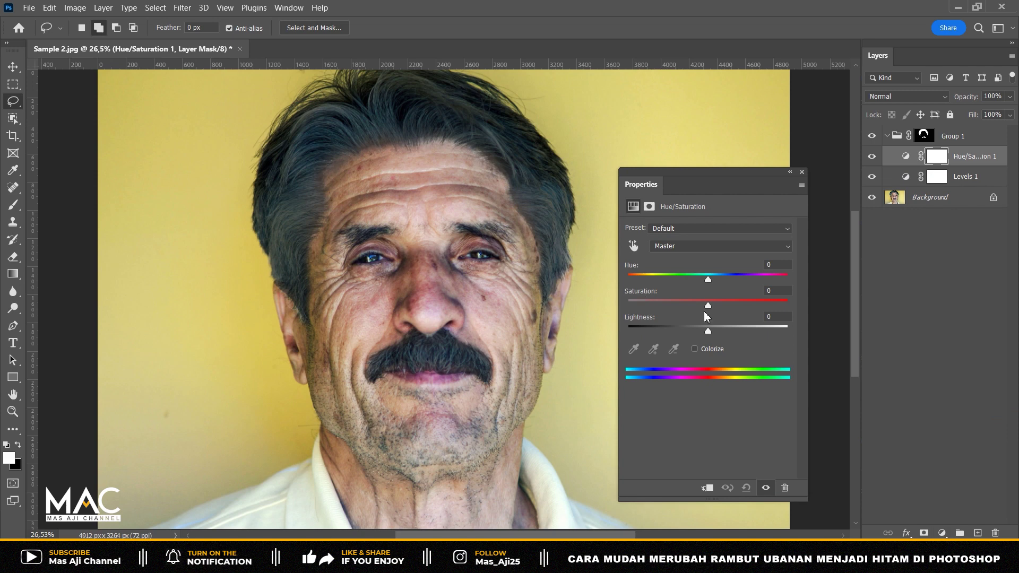
drag(708, 305, 767, 304)
drag(710, 332, 681, 333)
click(786, 318)
text(-45)
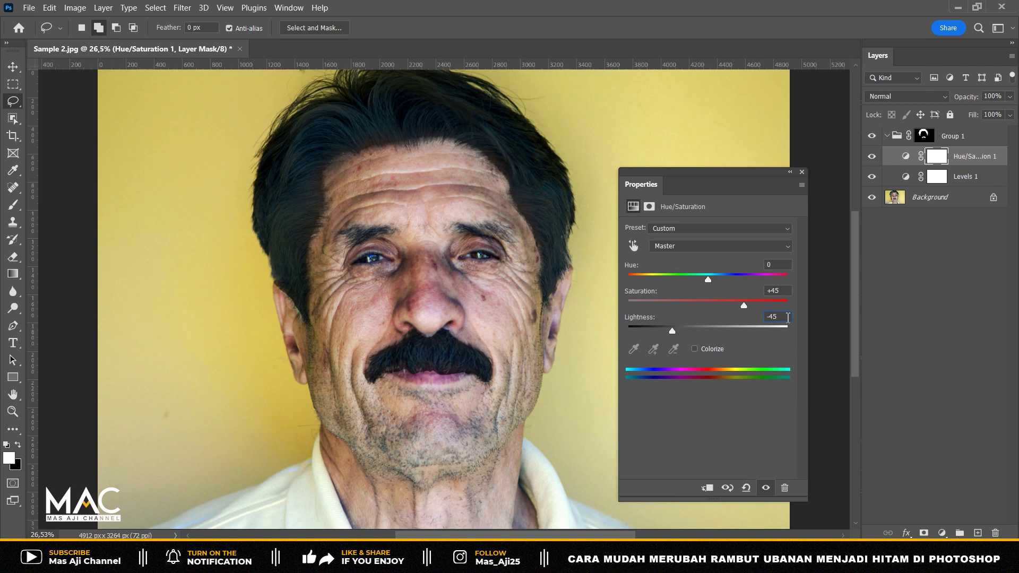
click(804, 172)
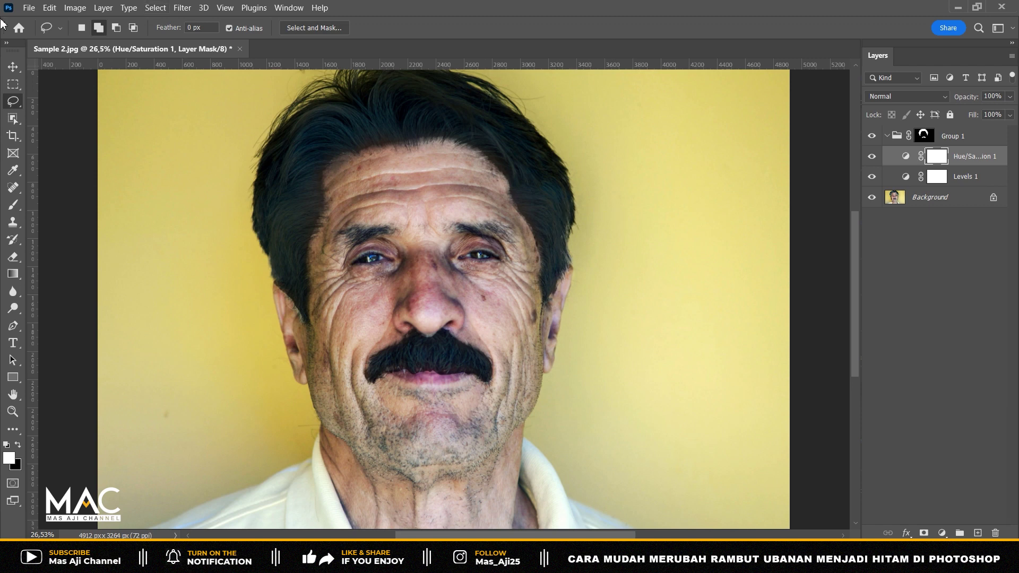
Step: Invert the Hue/Saturation layer's mask to black
click(13, 67)
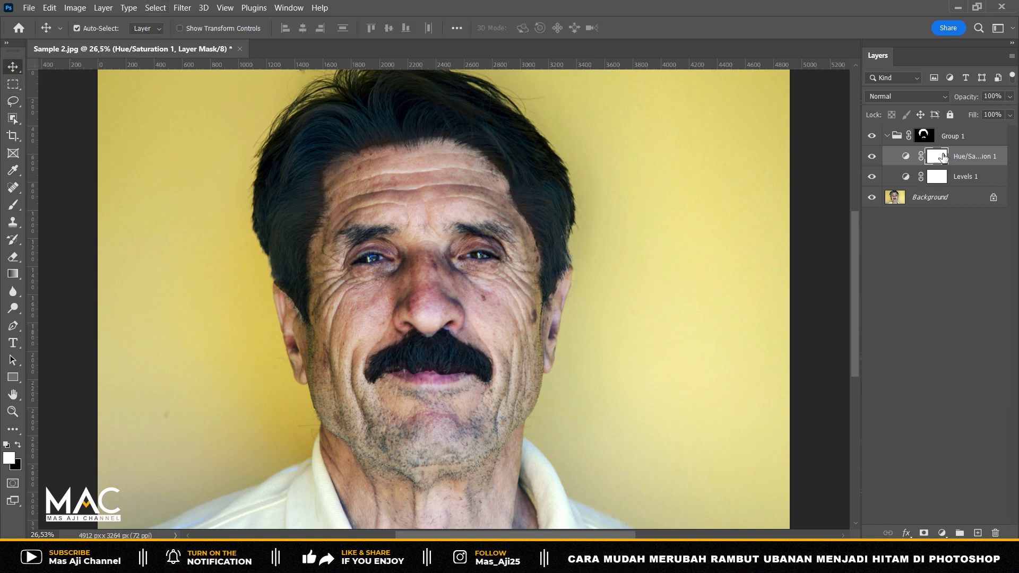
click(74, 8)
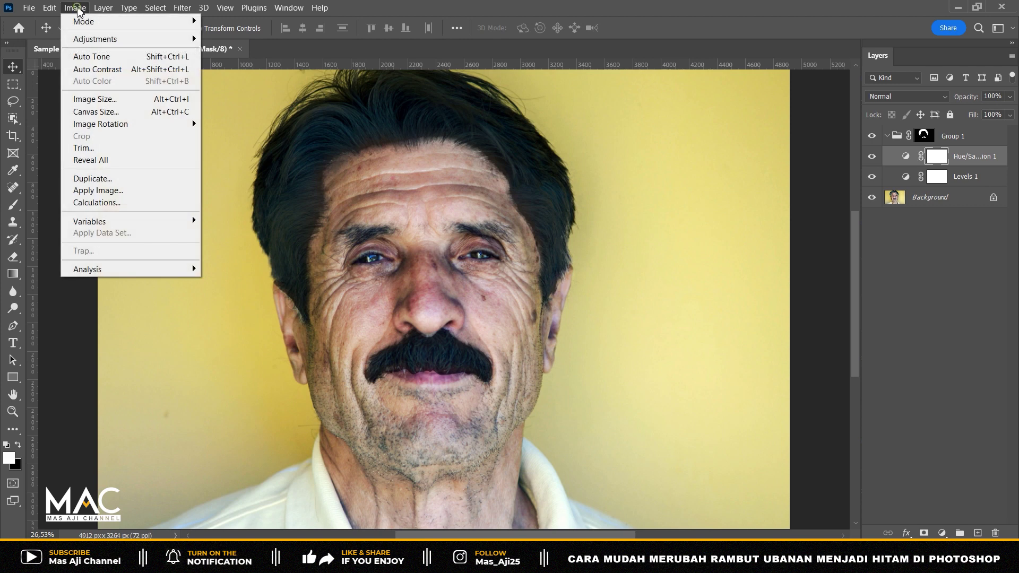
click(116, 41)
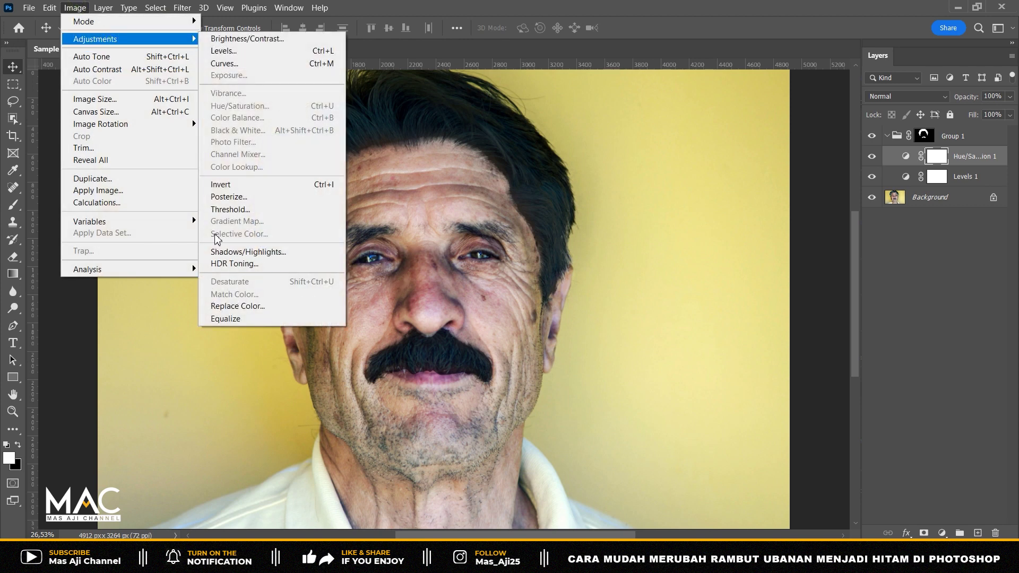
click(233, 188)
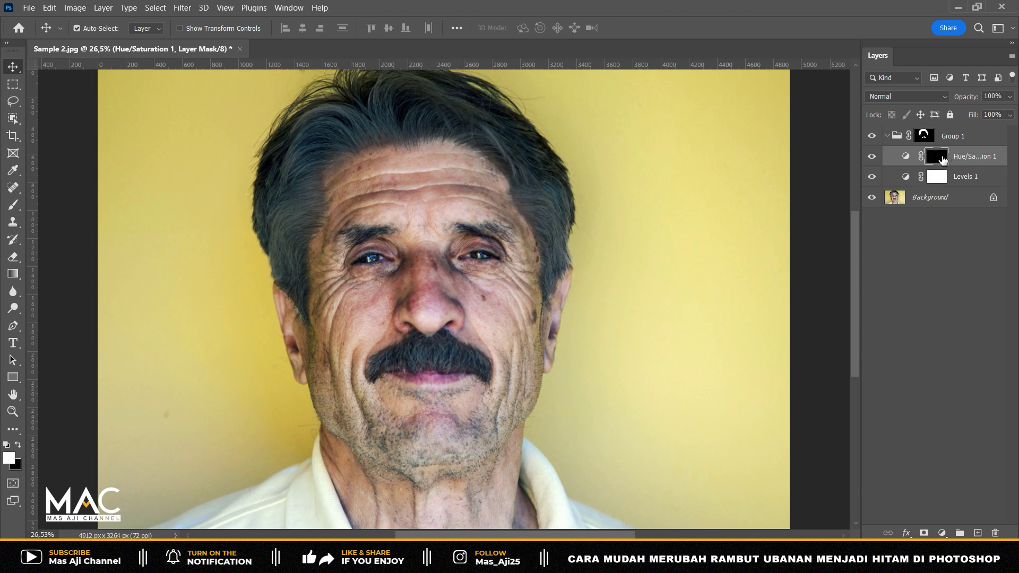
Step: Paint white over the hair and mustache on the Hue/Saturation 1 mask with a Soft Round brush at 75% opacity
click(13, 206)
click(300, 27)
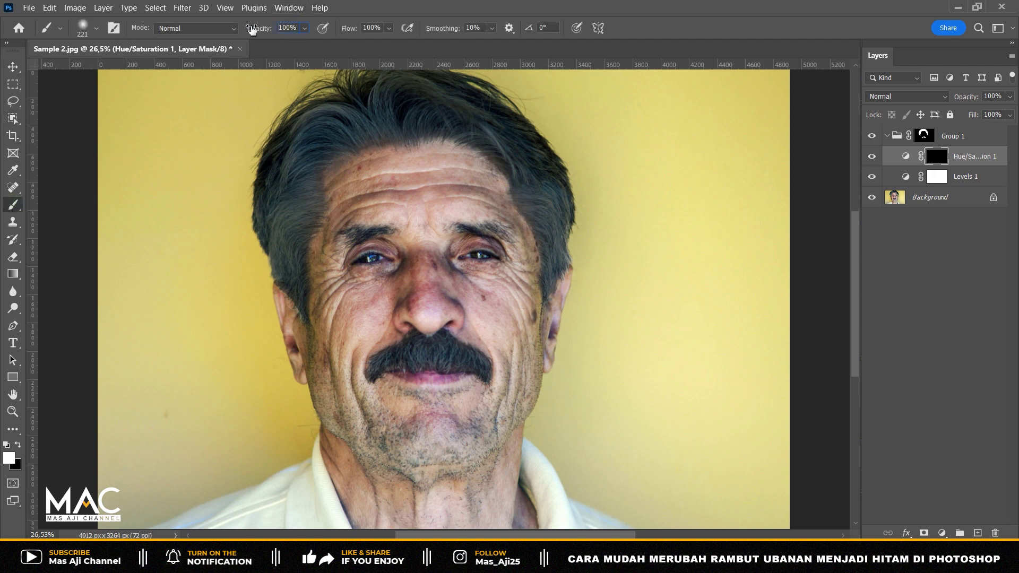
key(BackSpace)
click(96, 28)
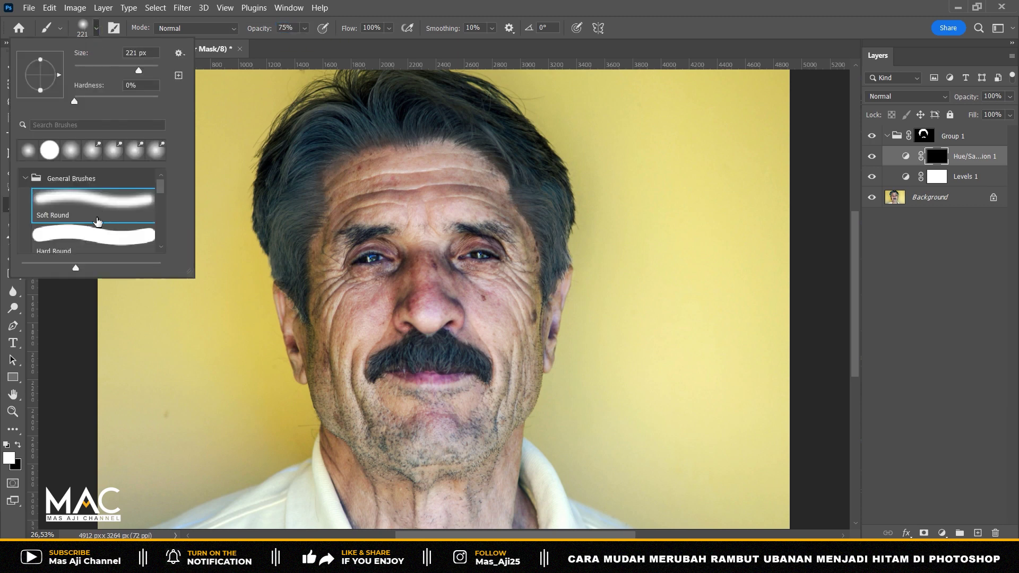
double_click(88, 209)
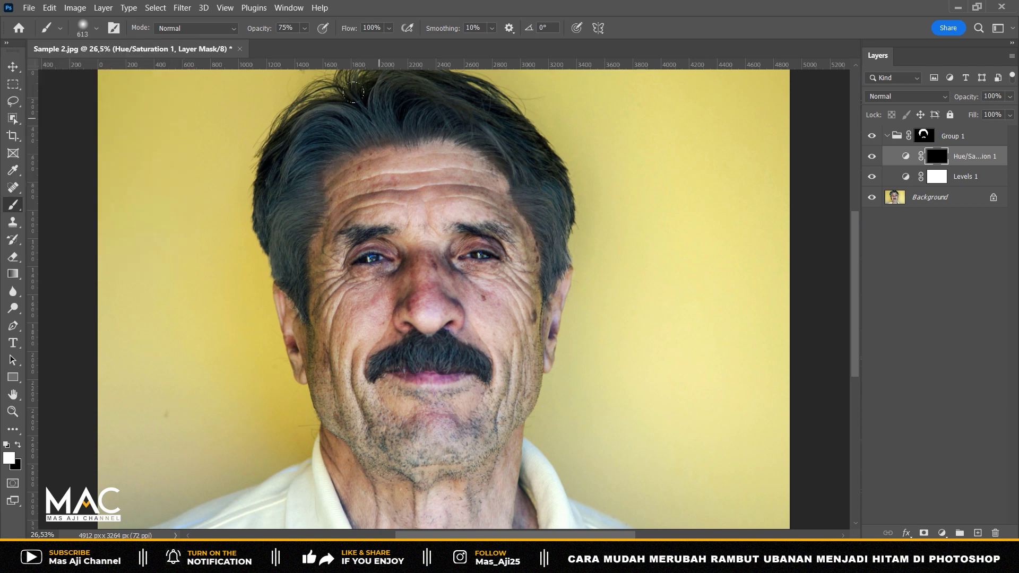
mouse_move(374, 114)
mouse_down()
mouse_move(304, 136)
mouse_move(289, 254)
mouse_up()
mouse_move(399, 95)
mouse_down()
mouse_move(435, 111)
mouse_move(553, 265)
mouse_up()
drag(402, 115, 368, 116)
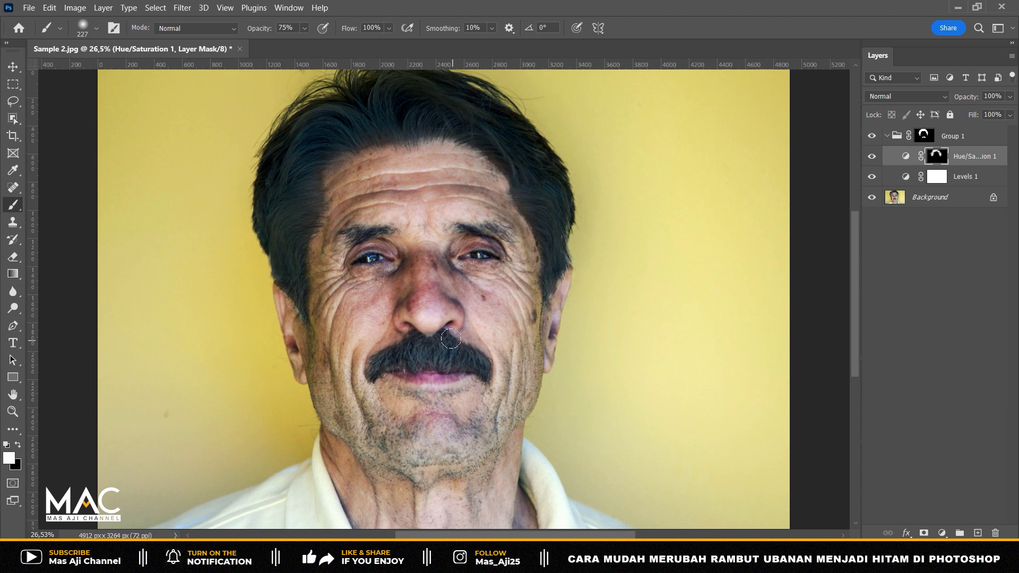
drag(457, 353, 484, 361)
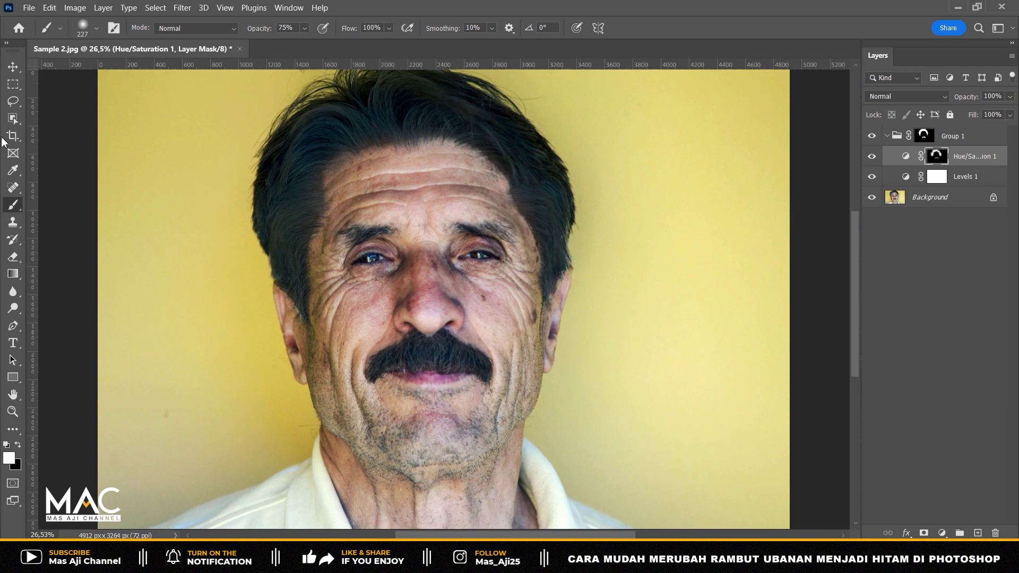
click(14, 71)
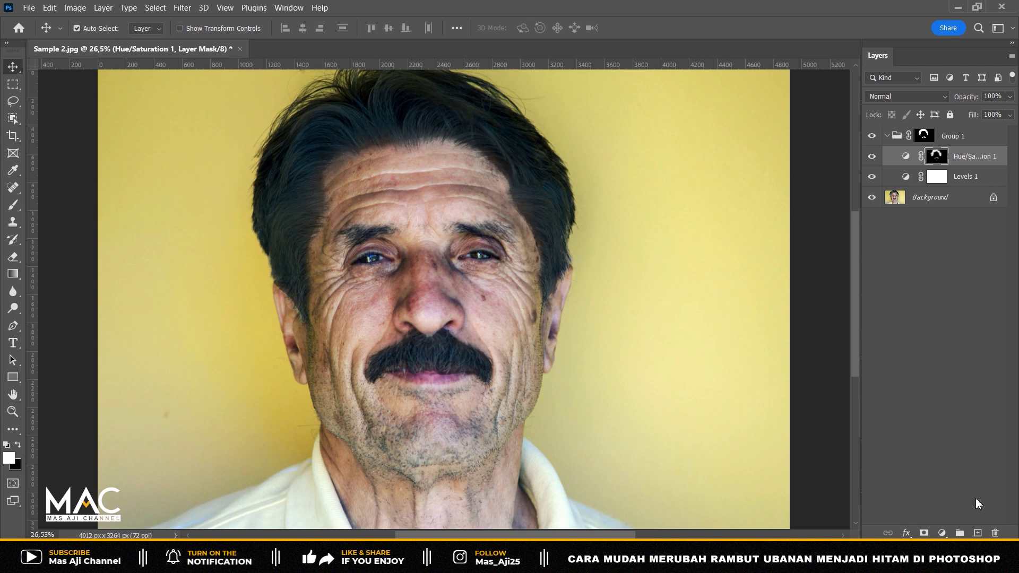
Step: Add a second Hue/Saturation adjustment layer in the group, choose the Magentas range and retarget it by sampling the dark hair
click(943, 534)
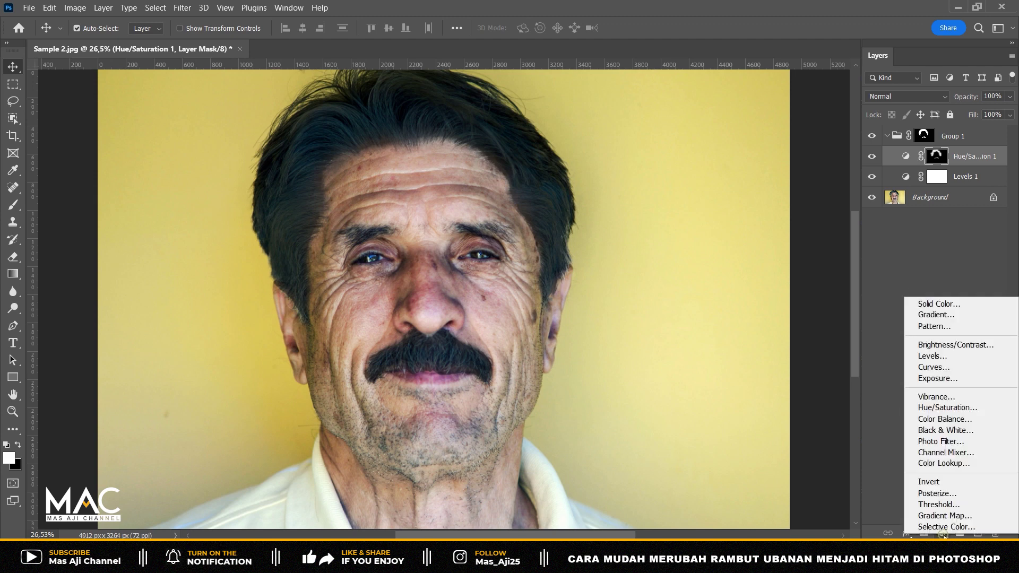
click(949, 413)
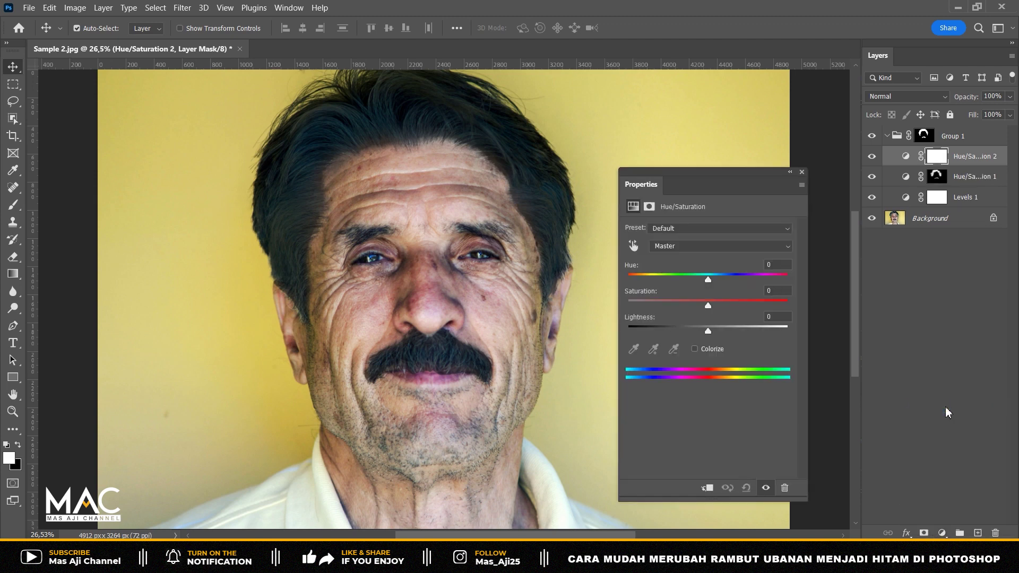
click(691, 246)
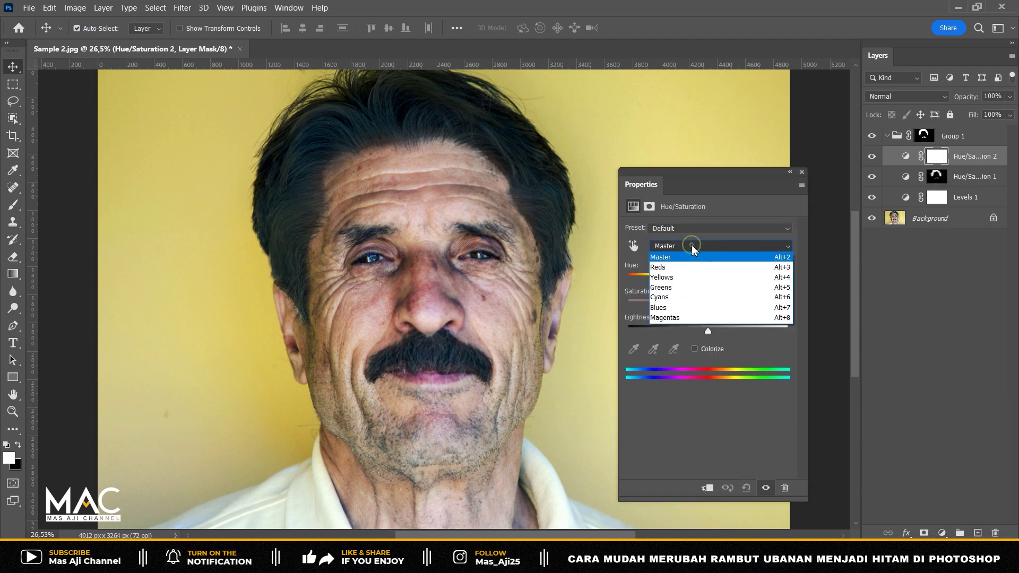
click(670, 318)
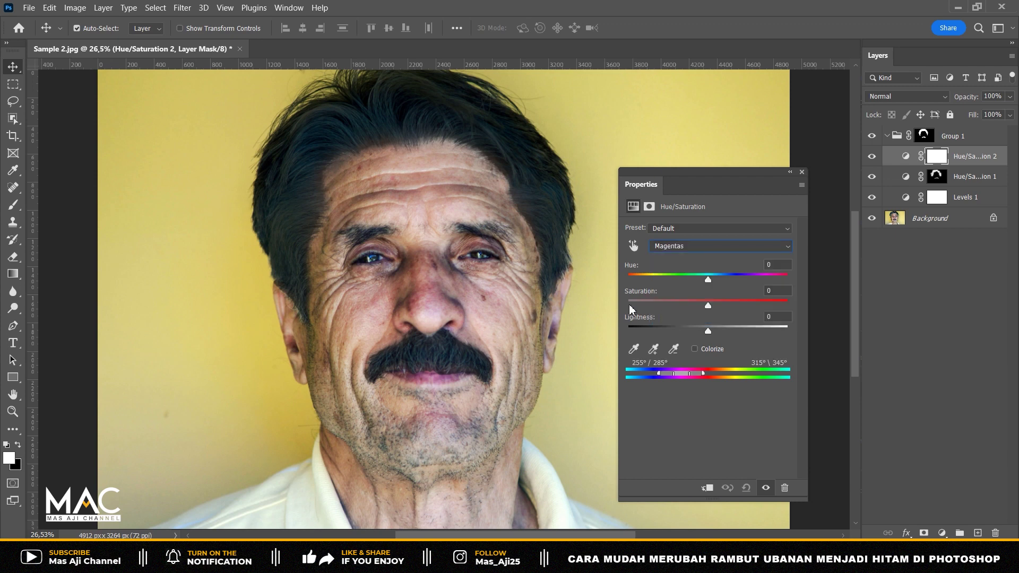
click(634, 350)
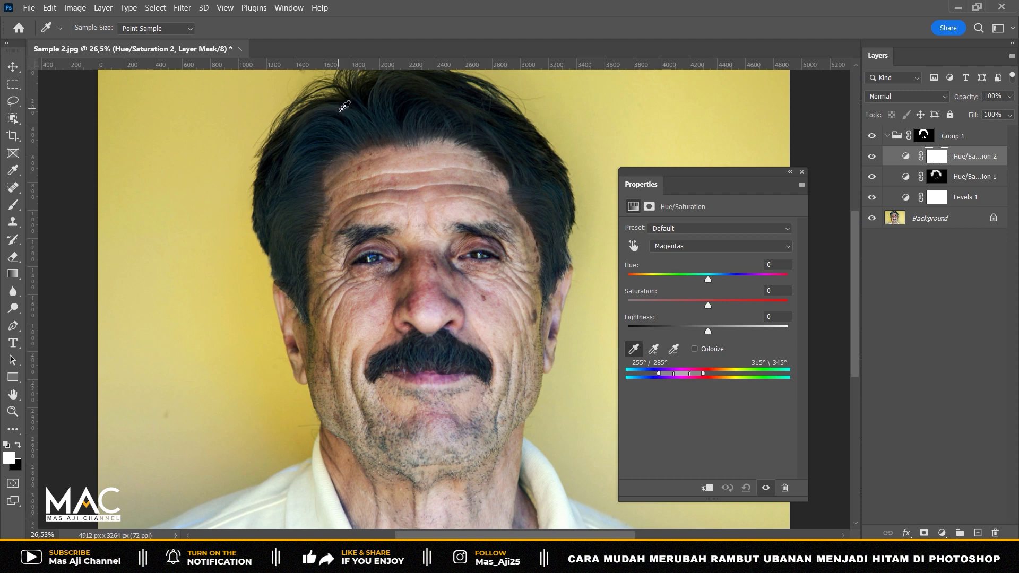
click(341, 104)
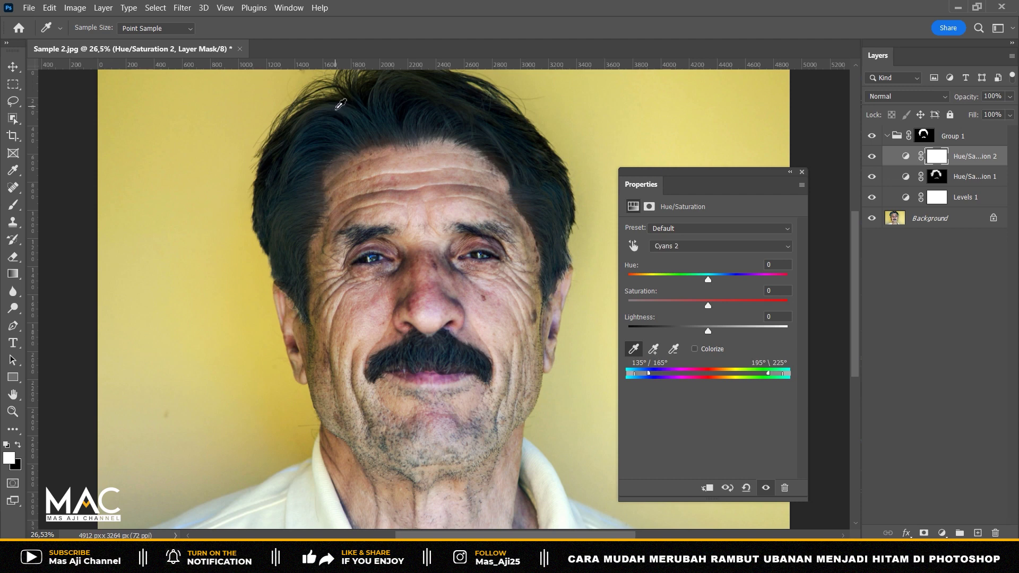
Step: Set the sampled color range's Saturation to -100 and Lightness to -55 in the second Hue/Saturation layer
drag(709, 308, 637, 307)
drag(709, 332, 686, 330)
key(BackSpace)
text(55)
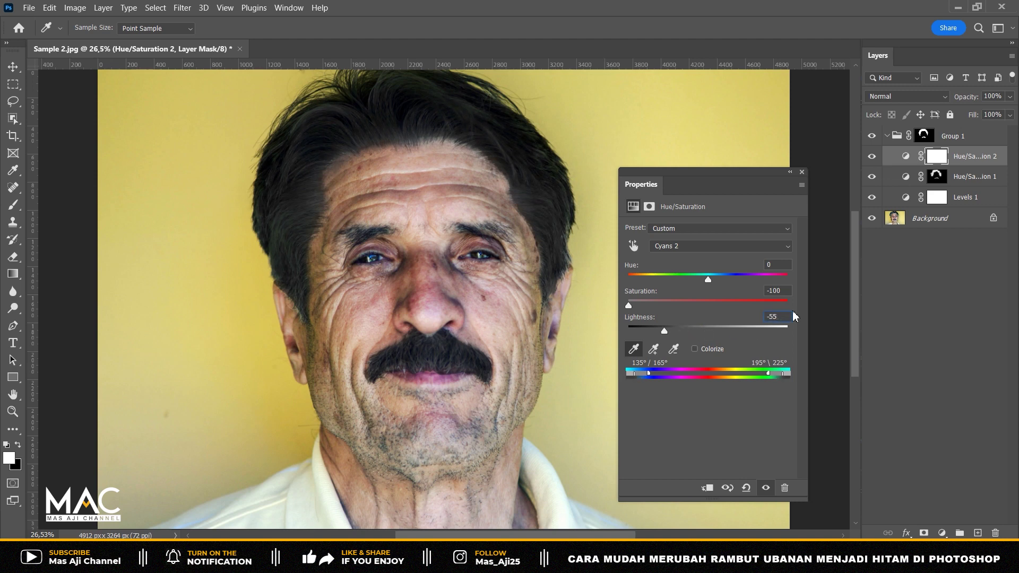
click(801, 172)
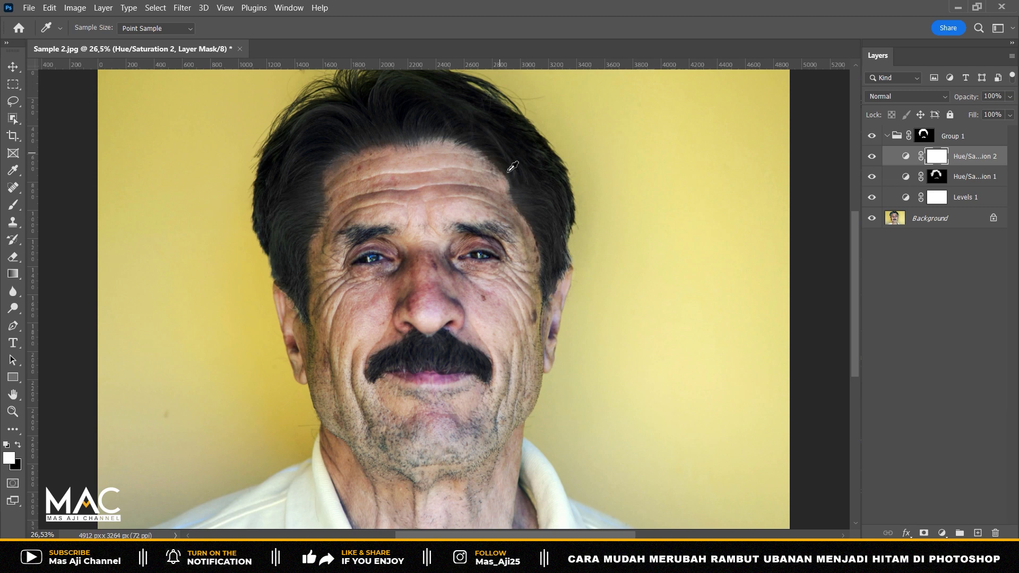
Step: Paint black at 50% brush opacity on the Group 1 mask along the forehead hairline and temples to soften the edge
click(924, 135)
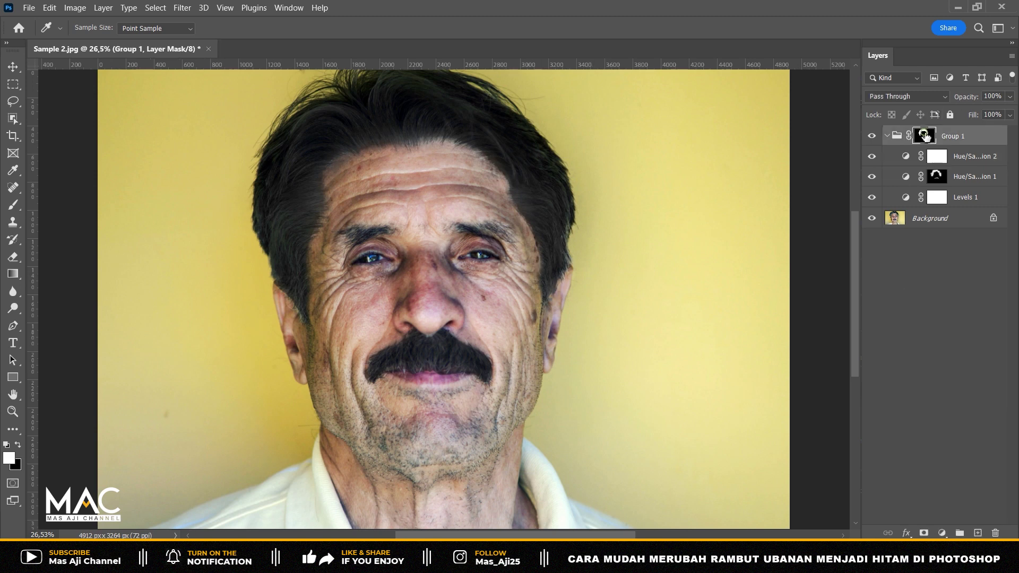
click(12, 205)
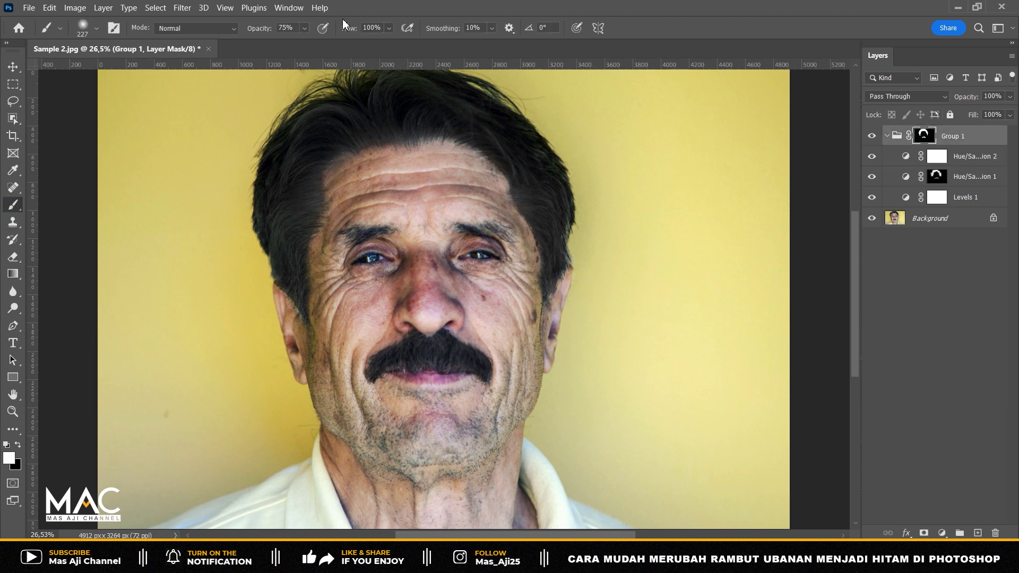
click(300, 29)
text(50)
key(Return)
click(18, 446)
mouse_move(425, 143)
mouse_down()
mouse_move(482, 153)
mouse_move(497, 191)
mouse_up()
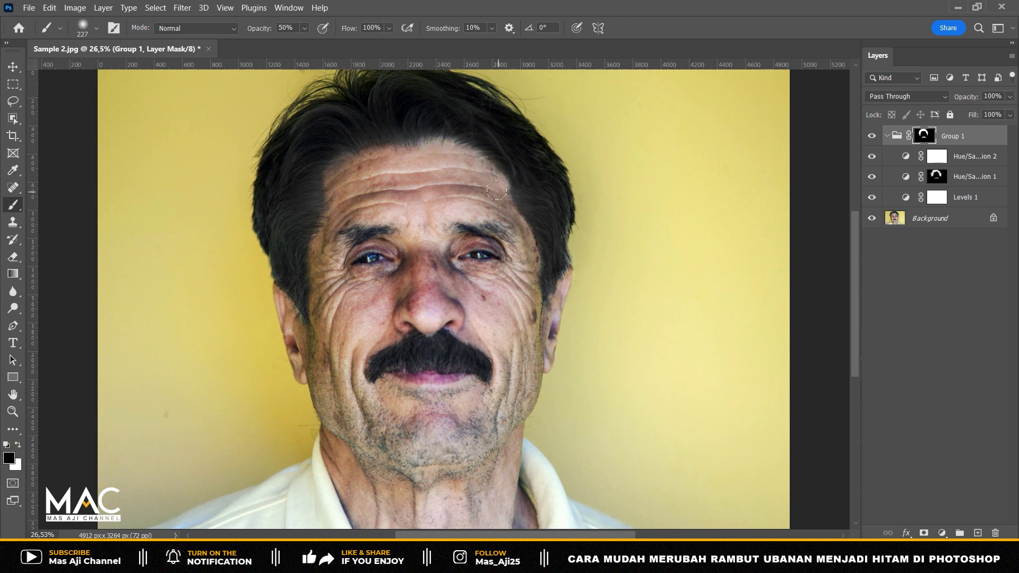
drag(519, 232, 519, 249)
mouse_move(430, 154)
mouse_down()
mouse_move(365, 157)
mouse_move(336, 173)
mouse_move(341, 166)
mouse_move(327, 235)
mouse_up()
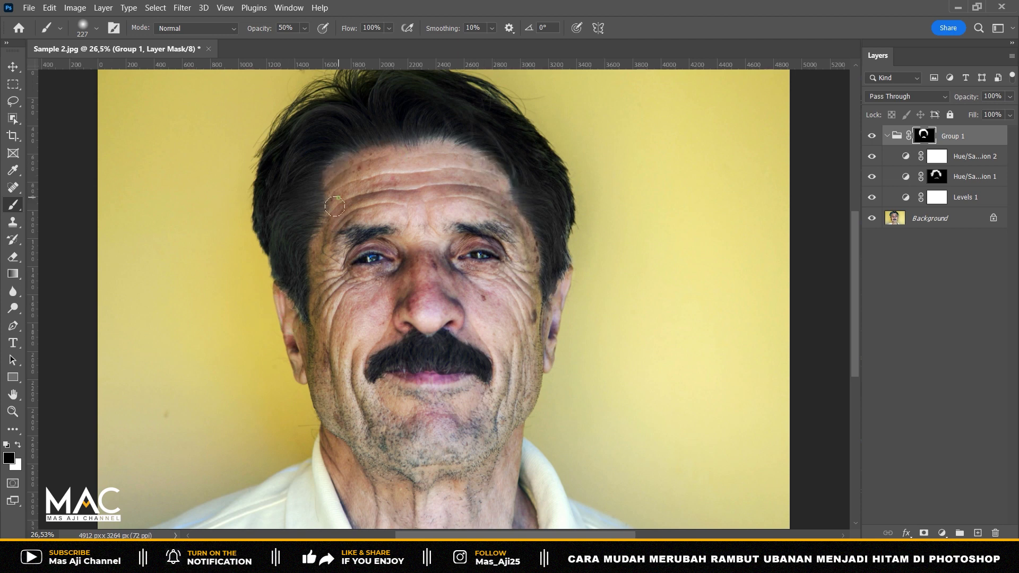
Step: Reduce the brush to 88 px and clean up the Group 1 mask around the mustache's edges with black
alt+right_click(475, 271)
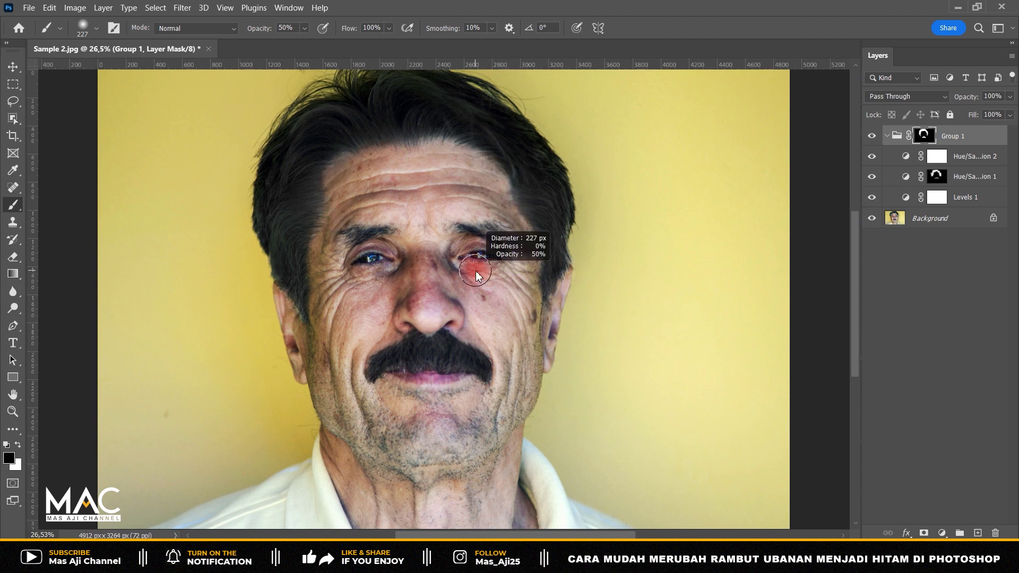
alt+drag(482, 274, 470, 275)
mouse_move(464, 335)
mouse_down()
mouse_move(502, 367)
mouse_move(500, 391)
mouse_move(439, 382)
mouse_move(460, 384)
mouse_up()
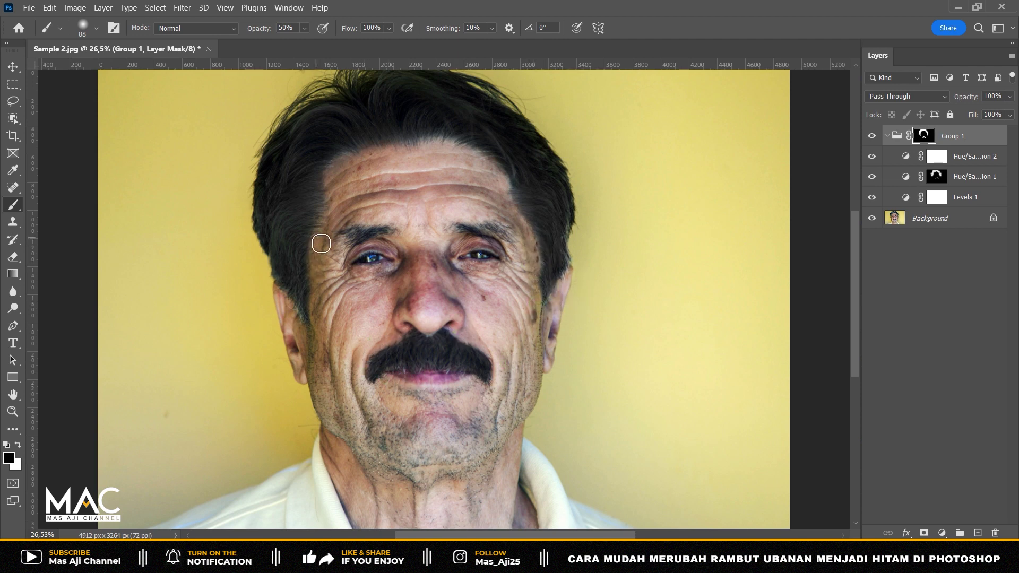
click(12, 65)
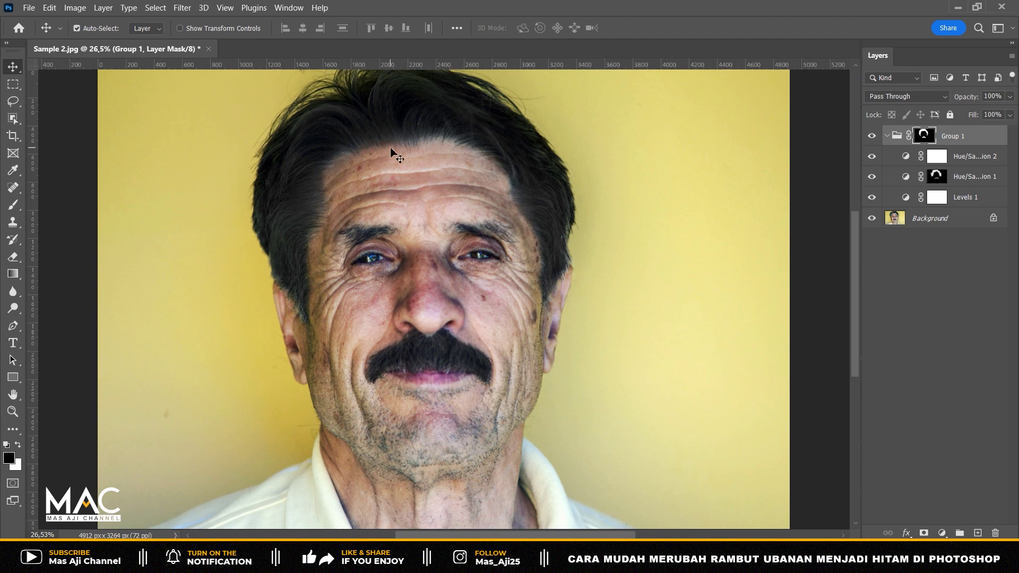
Step: Collapse Group 1 and toggle its visibility off and on to compare the portrait before and after the hair darkening
click(886, 136)
click(872, 136)
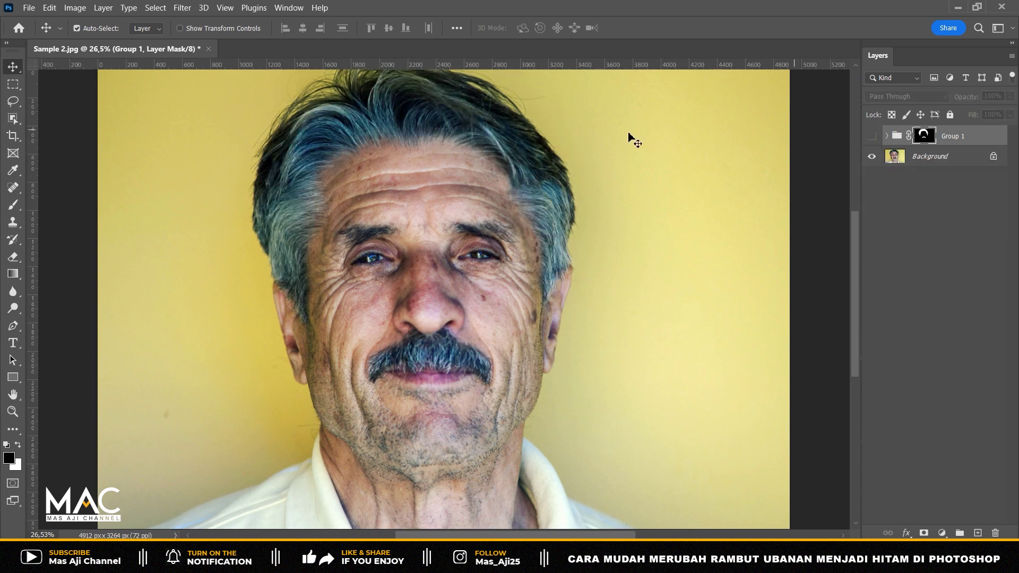
click(871, 136)
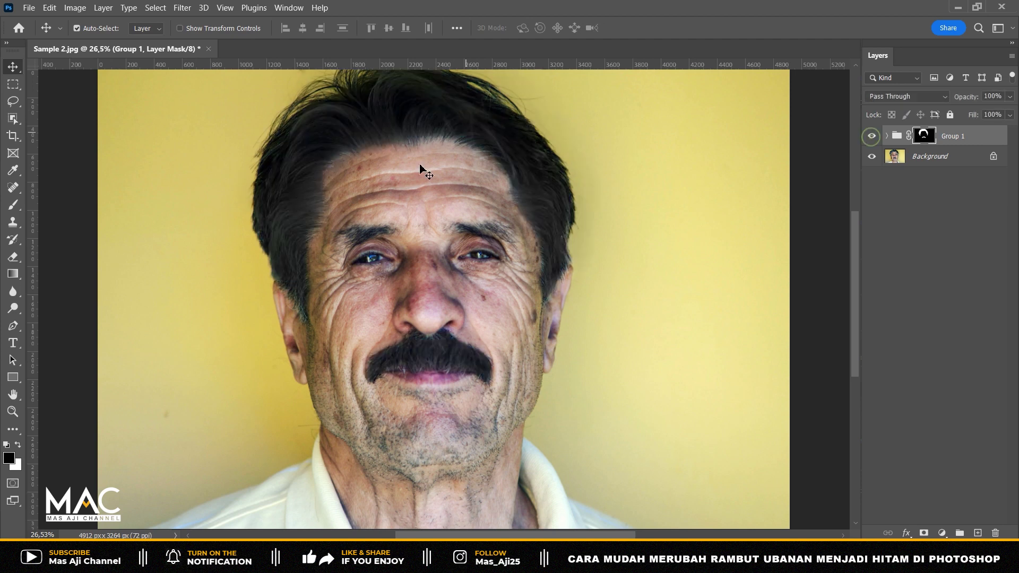
click(871, 136)
click(871, 135)
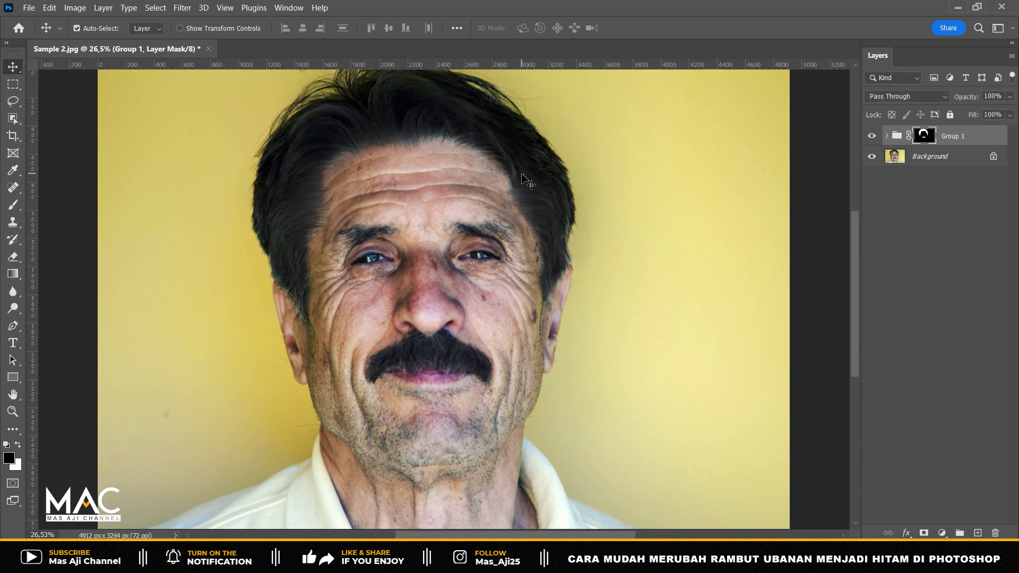